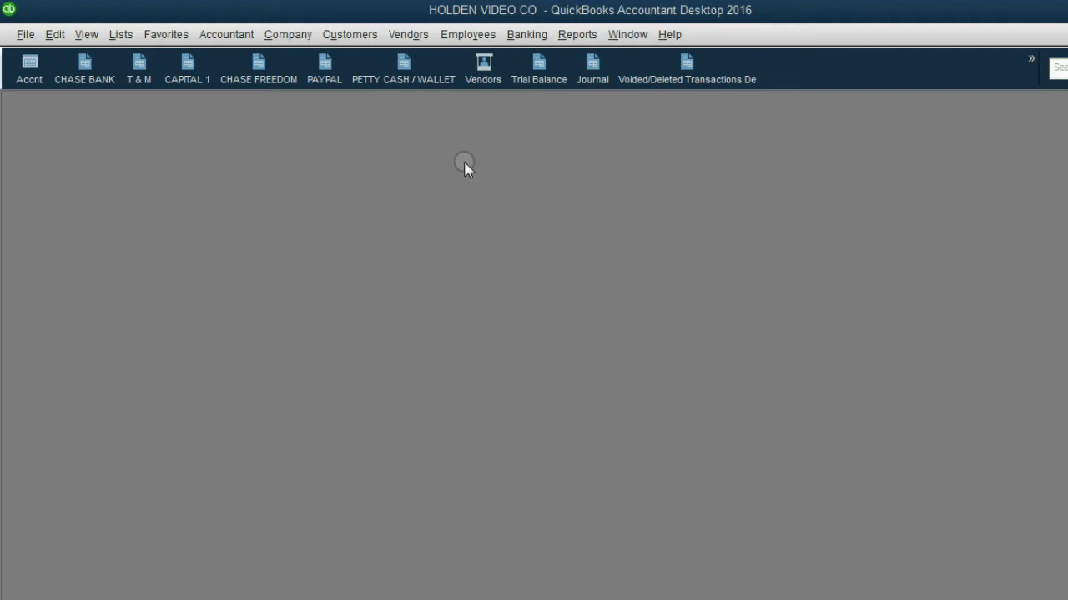
Open the register of the HOLDEN'S CAPITAL equity account.
left_click(513, 36)
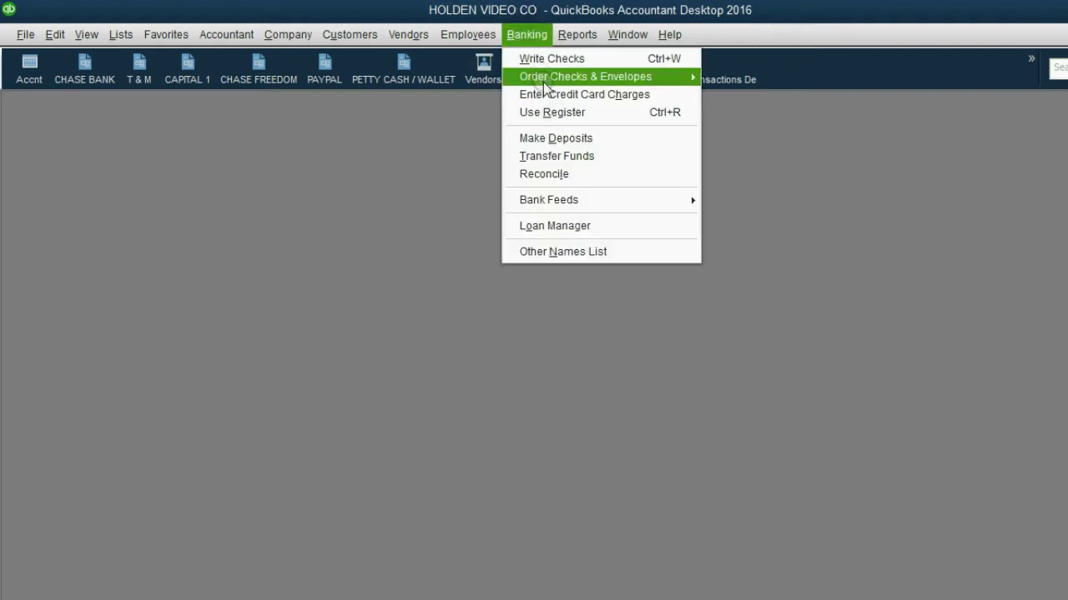
left_click(555, 112)
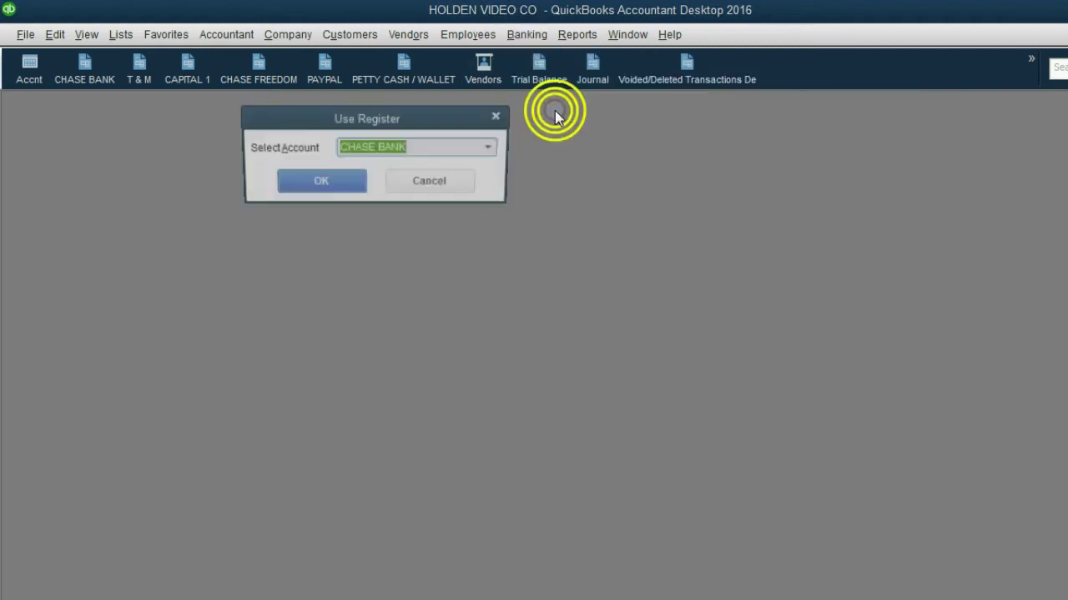
left_click(493, 148)
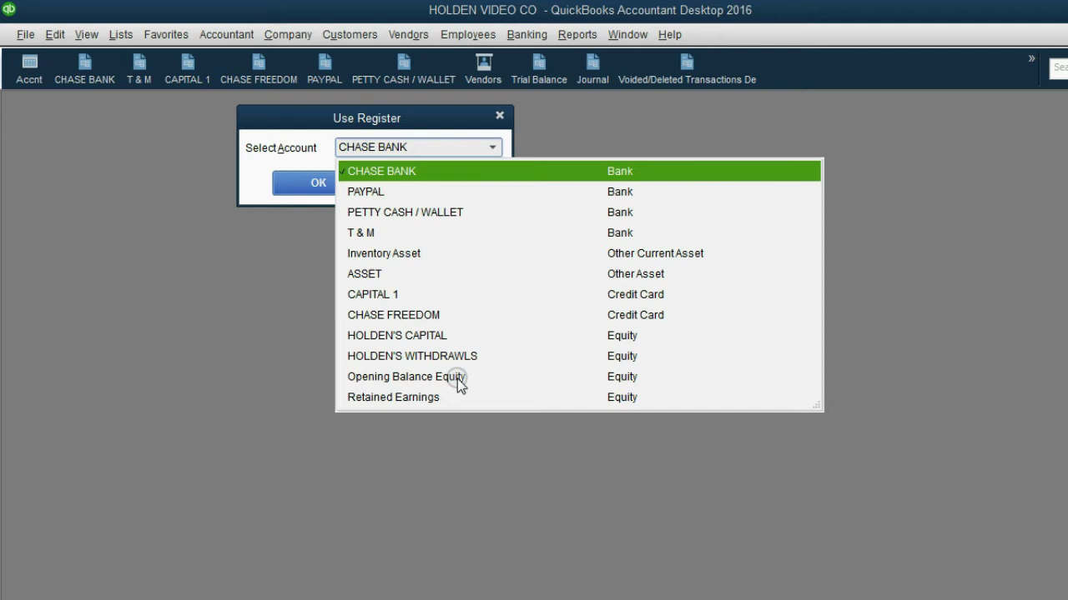
left_click(432, 335)
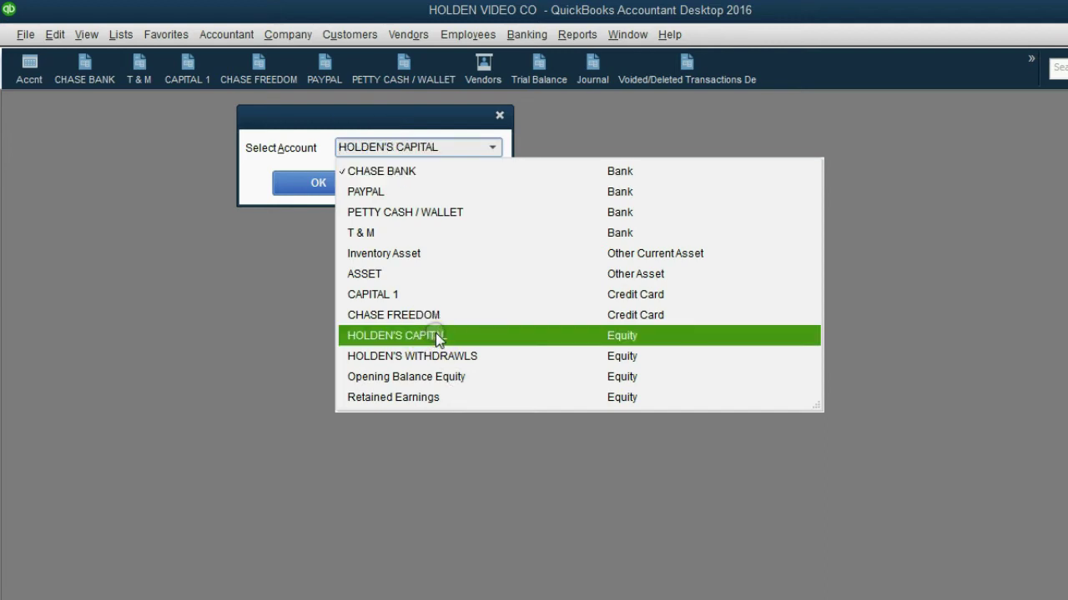
left_click(435, 335)
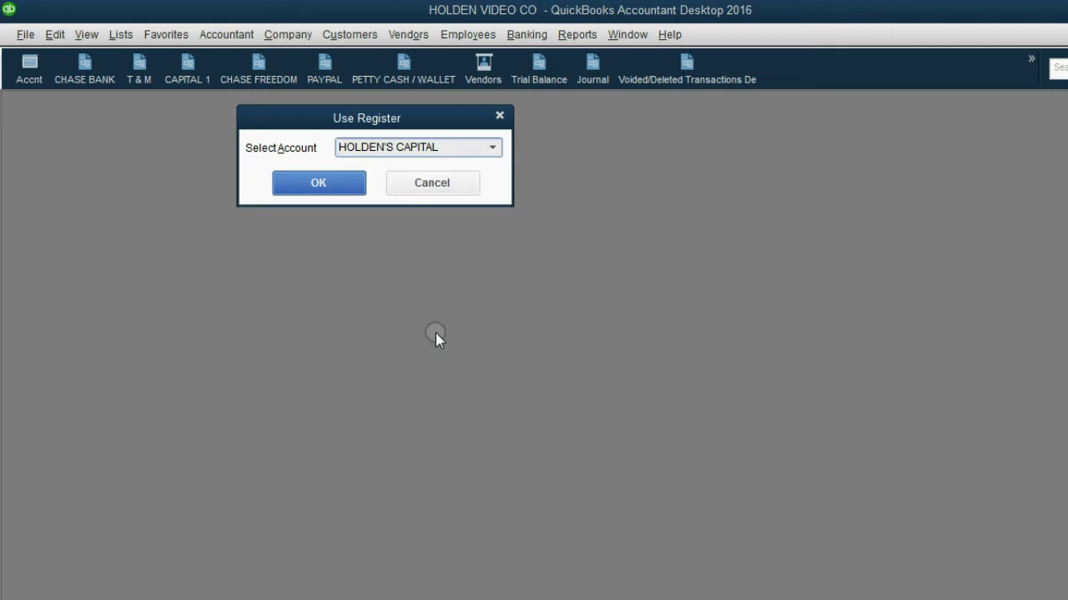
left_click(334, 185)
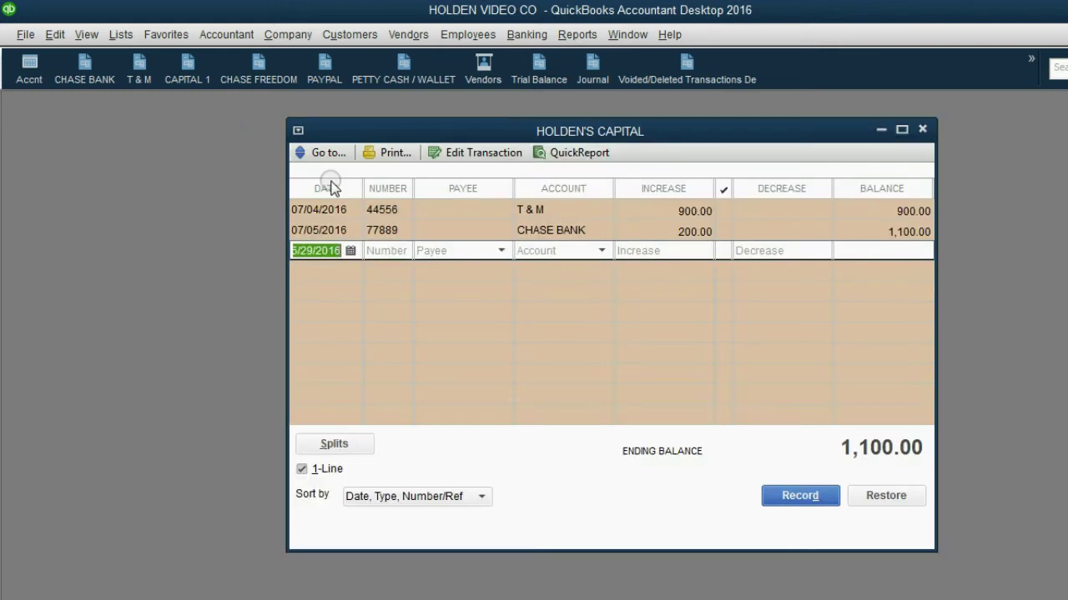
left_click_drag(354, 135, 337, 134)
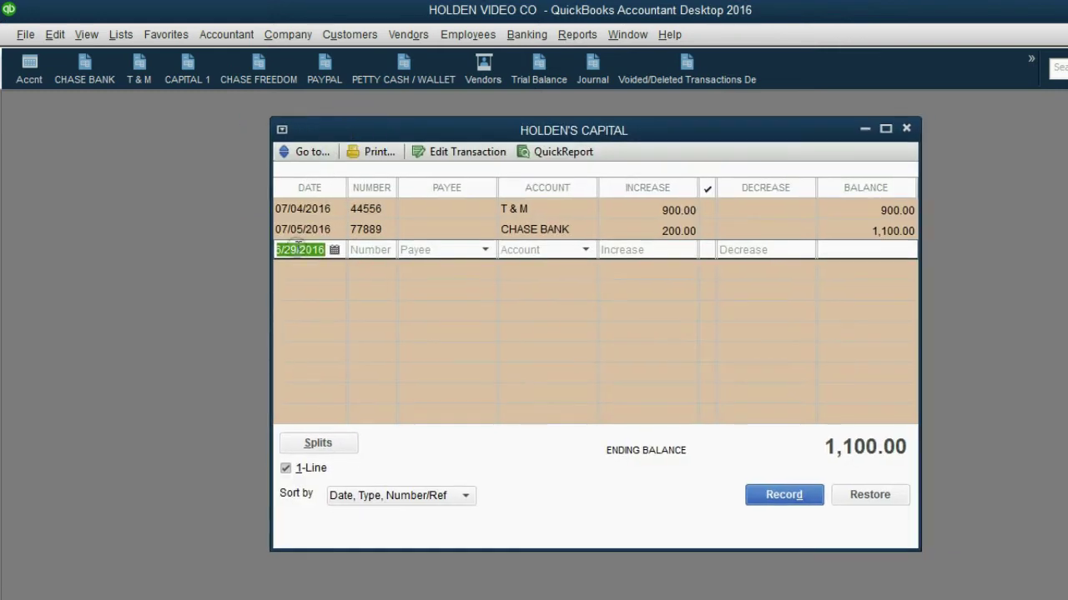
Switch the register to the two-line layout and examine the payee, account and memo fields of the 07/04/2016 deposit.
left_click(288, 468)
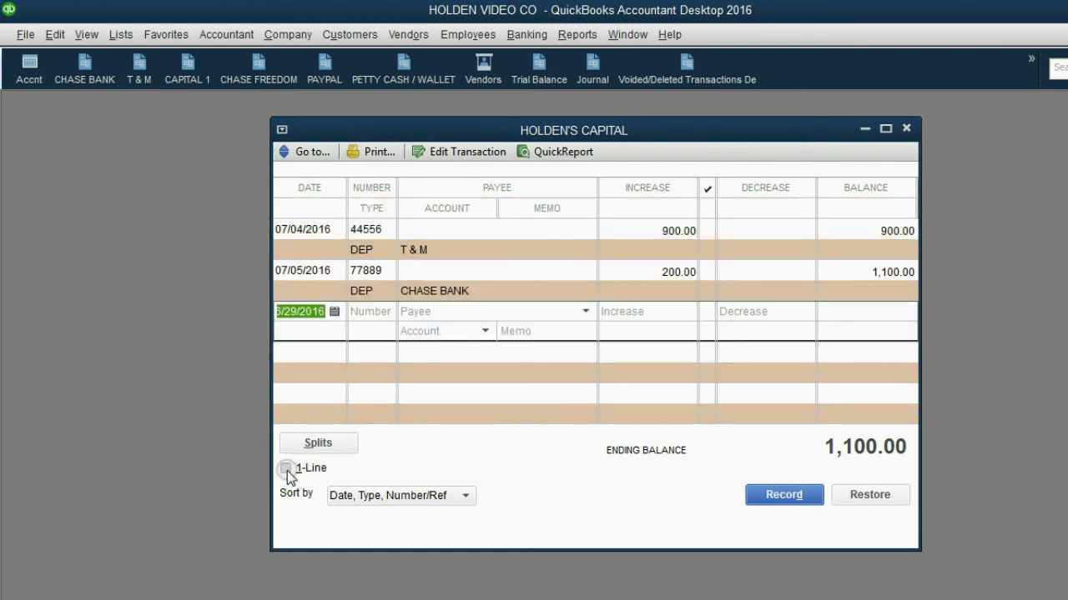
left_click(289, 469)
left_click(451, 232)
left_click(446, 249)
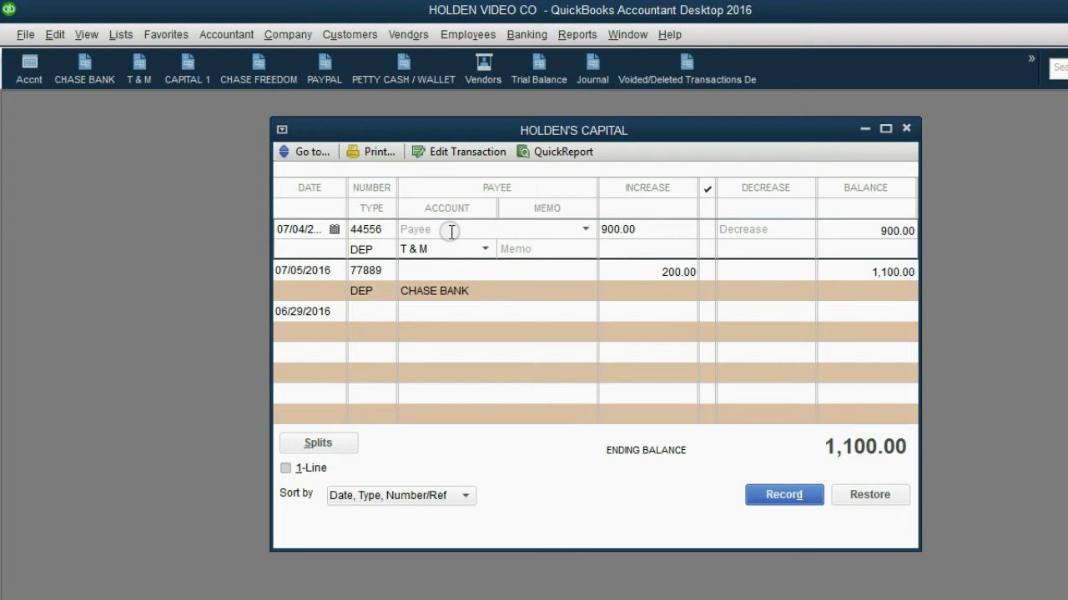
left_click(451, 231)
left_click(444, 247)
left_click(522, 247)
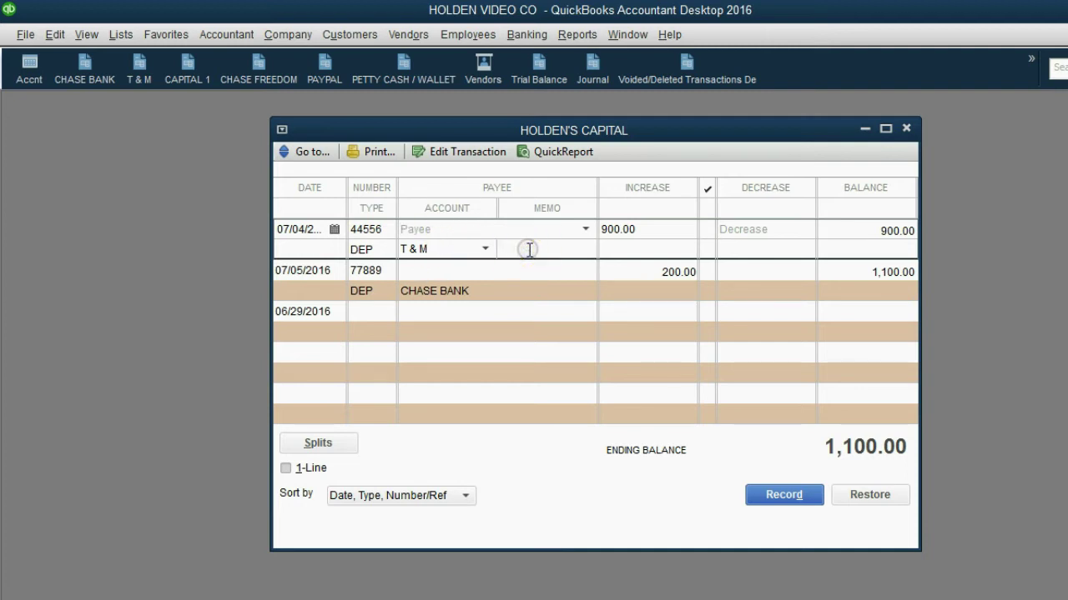
Cancel recording the changes to the 07/04/2016 deposit and restore its original values.
left_click(486, 250)
left_click(486, 250)
left_click(473, 289)
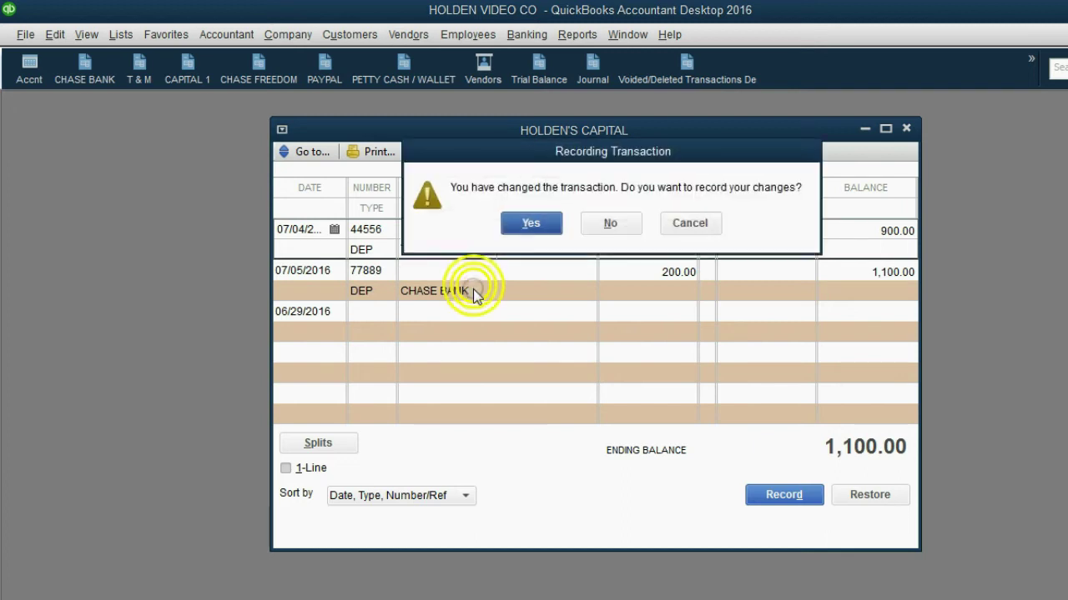
left_click(688, 225)
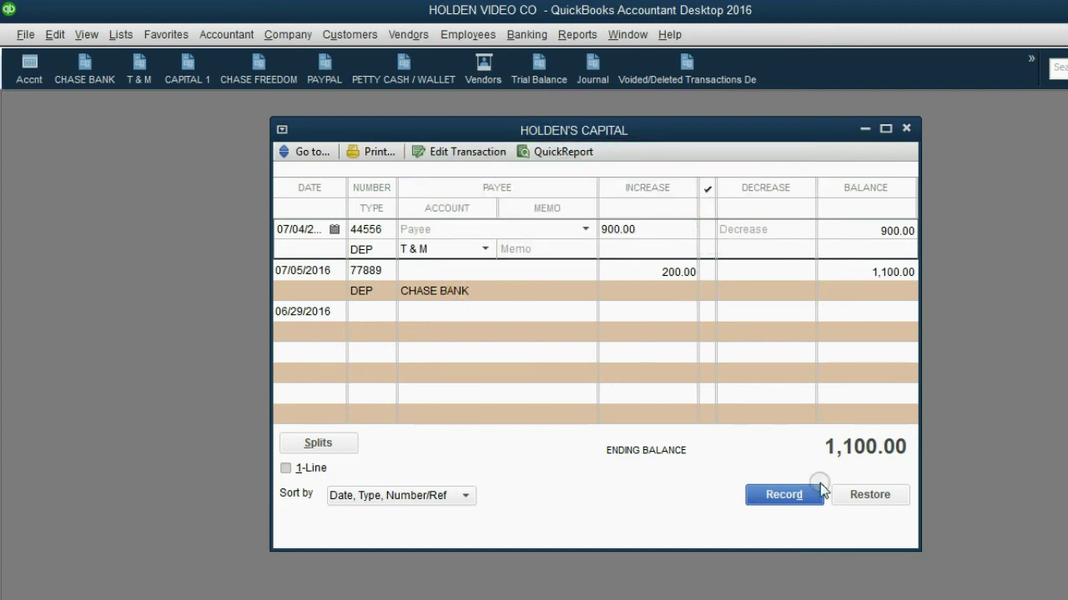
left_click(868, 495)
Compare the two-line entries of the 07/04/2016 and 07/05/2016 deposits.
left_click(486, 294)
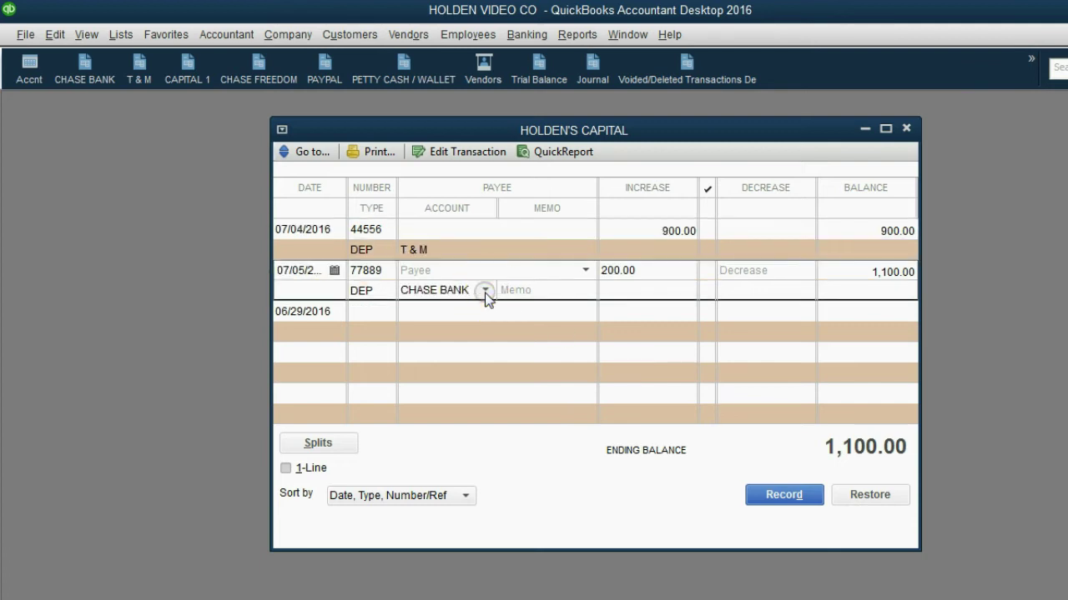
left_click(473, 235)
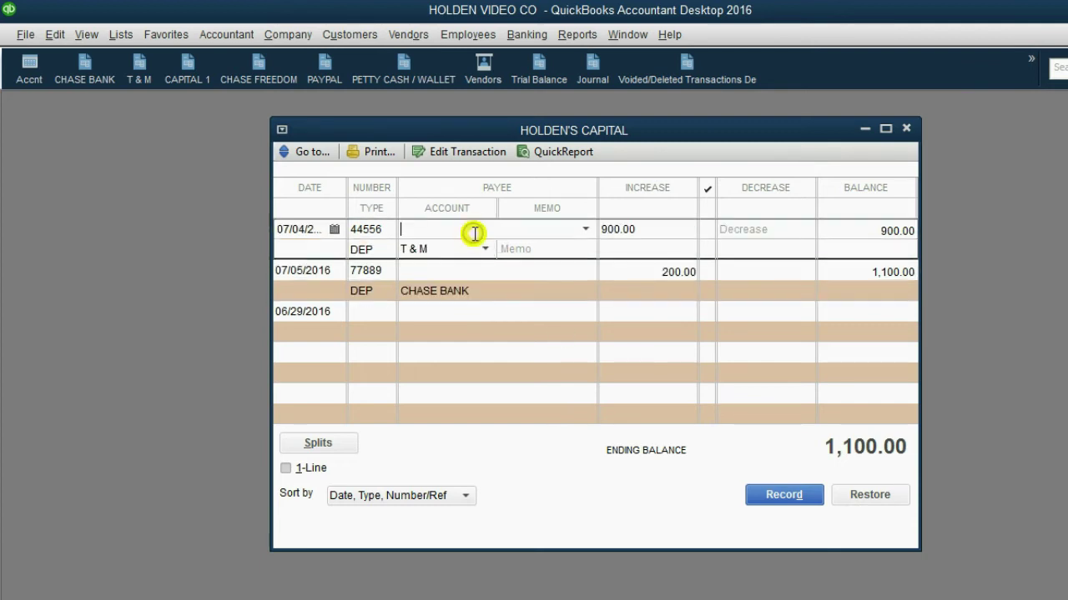
left_click(467, 284)
left_click(469, 234)
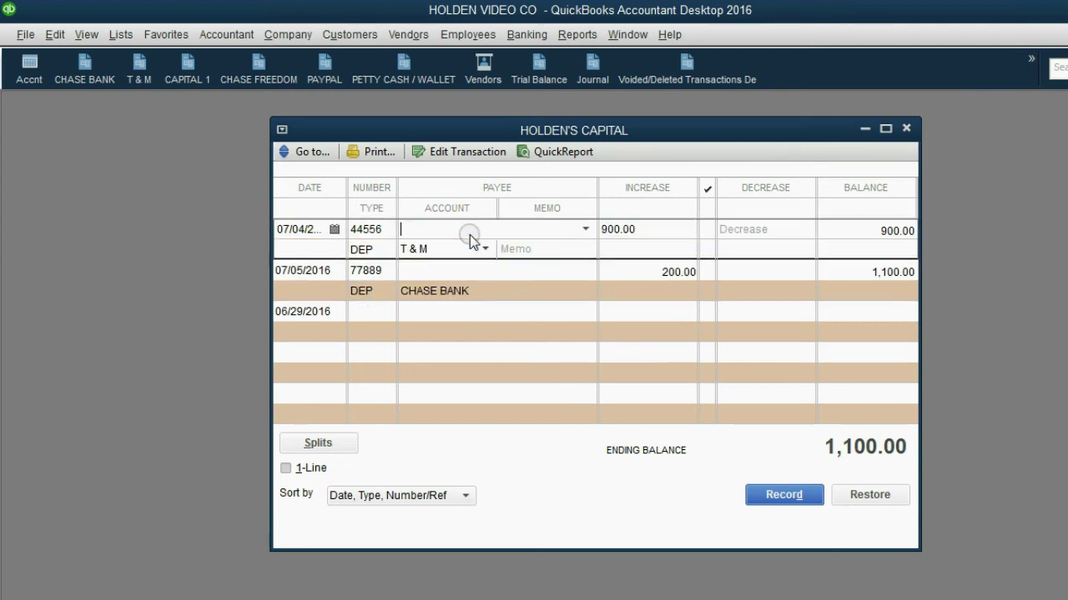
left_click(471, 284)
left_click_drag(538, 129, 538, 132)
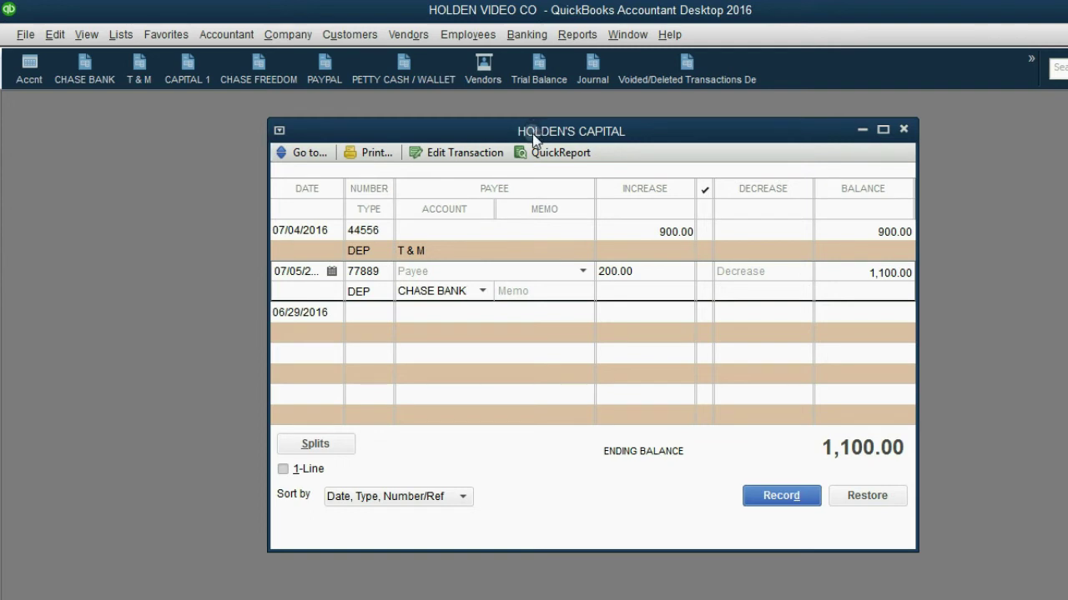
Return the register to the one-line layout and look through its deposit rows and the blank entry row.
left_click(283, 468)
left_click(400, 251)
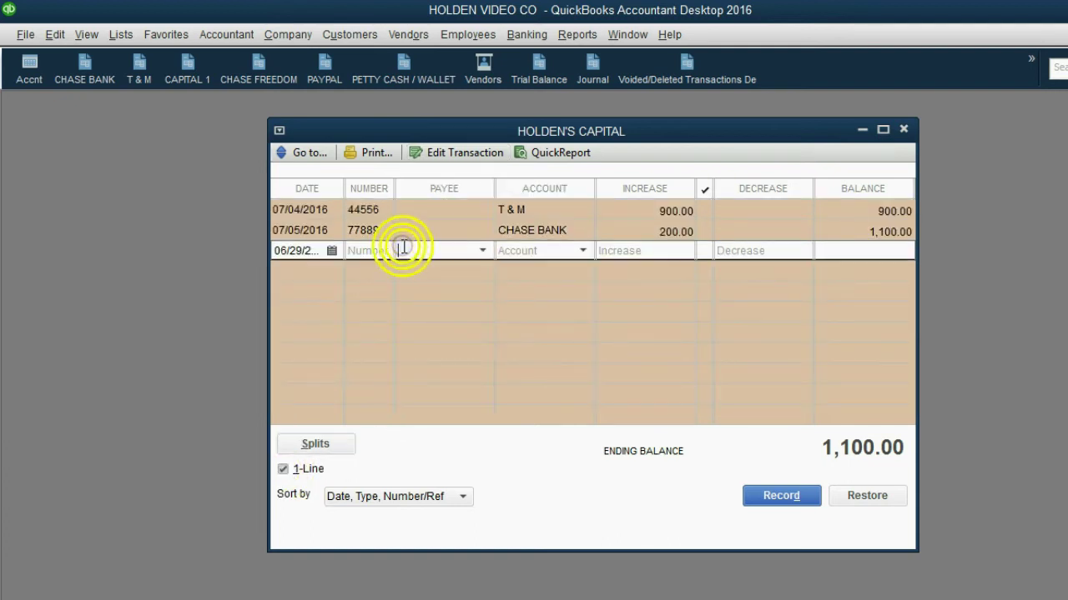
left_click(407, 231)
left_click(410, 231)
left_click(412, 208)
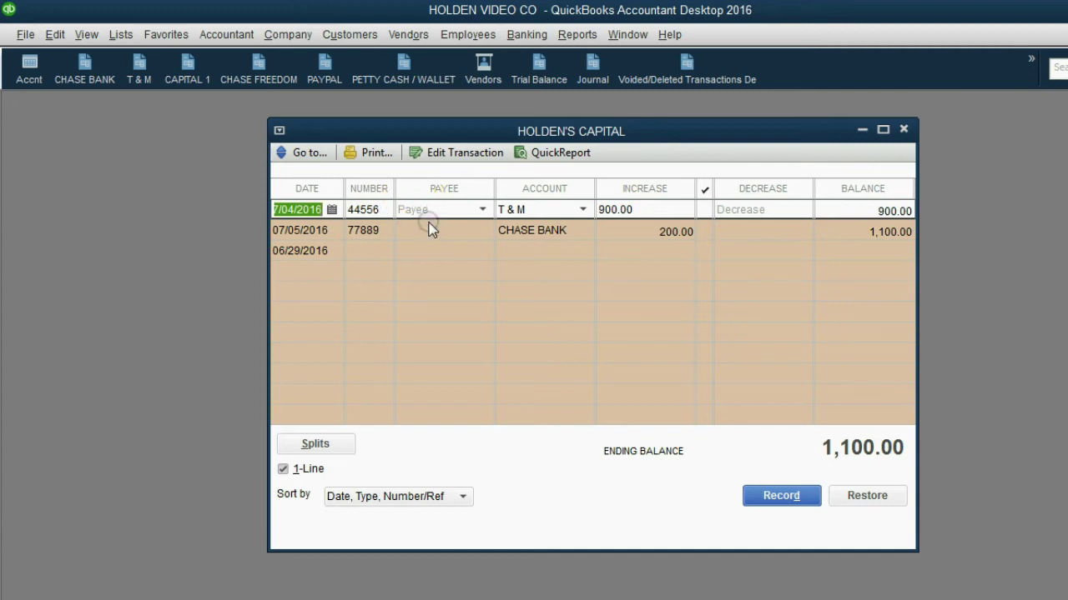
left_click(421, 228)
left_click(422, 247)
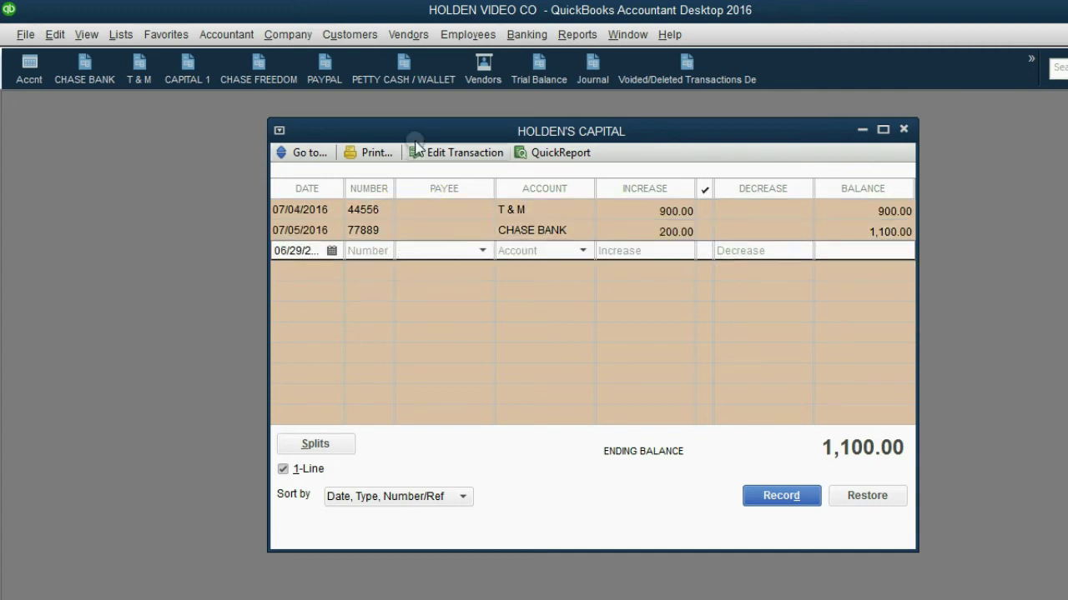
mouse_move(415, 135)
left_mouse_down()
mouse_move(425, 135)
mouse_move(405, 135)
left_mouse_up()
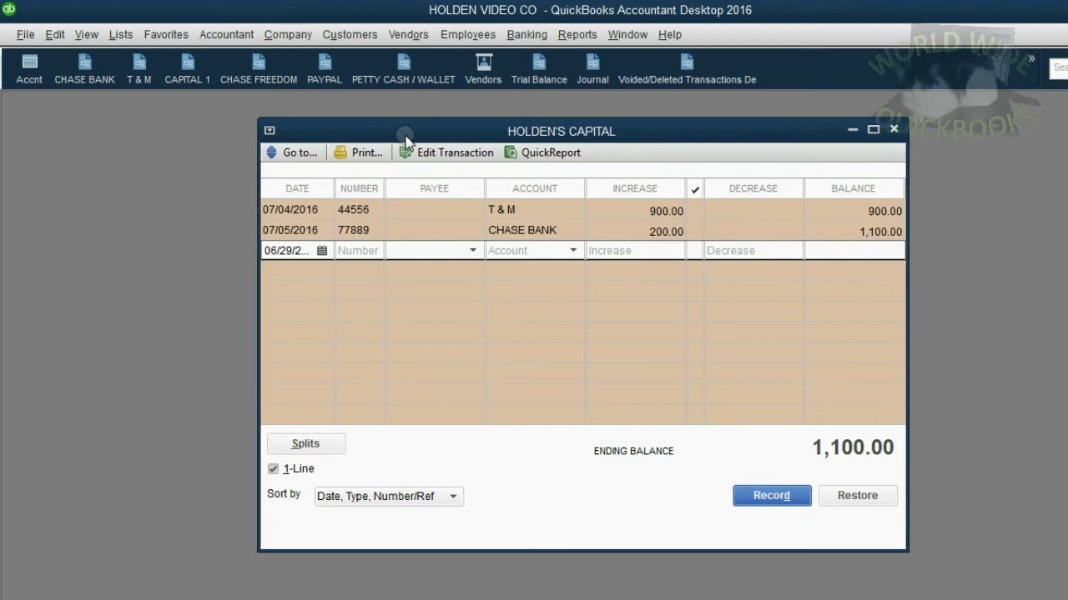
Add the HOLDEN'S CAPITAL register to the icon bar with the default label and description.
left_click(93, 36)
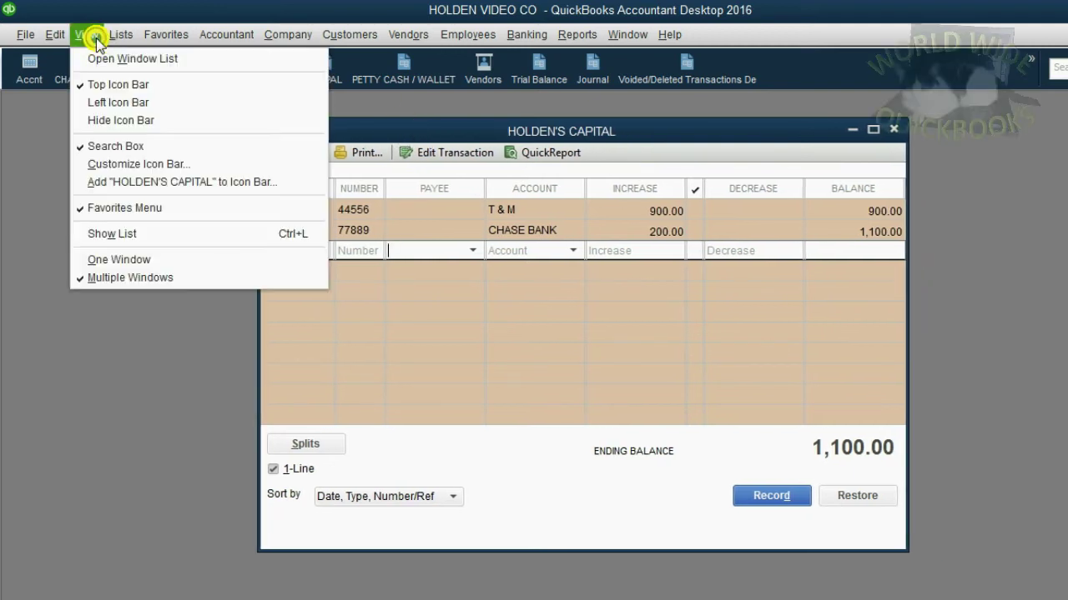
left_click(169, 182)
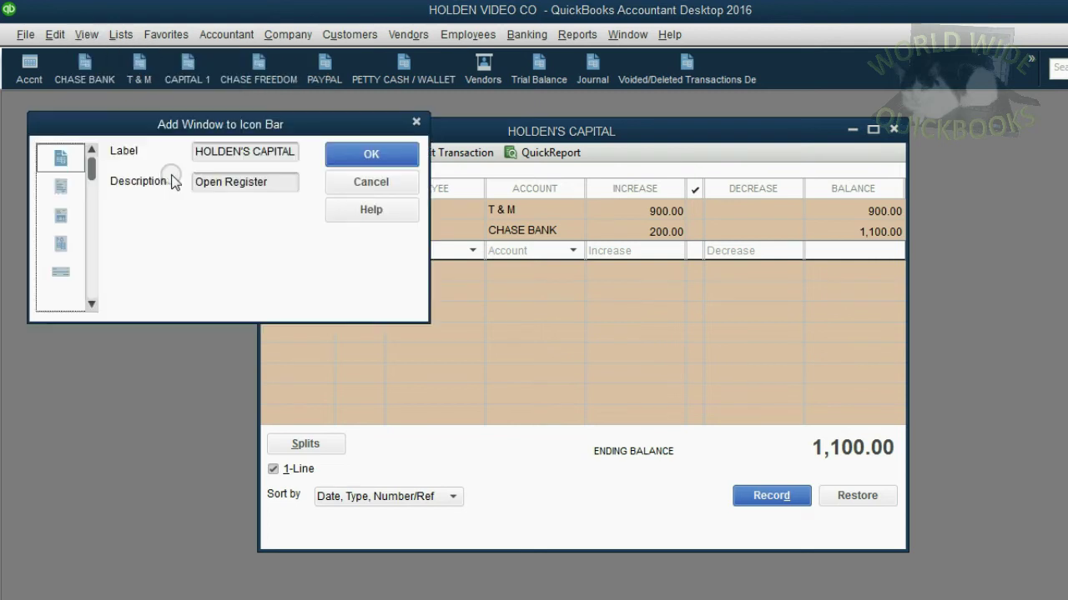
left_click(382, 156)
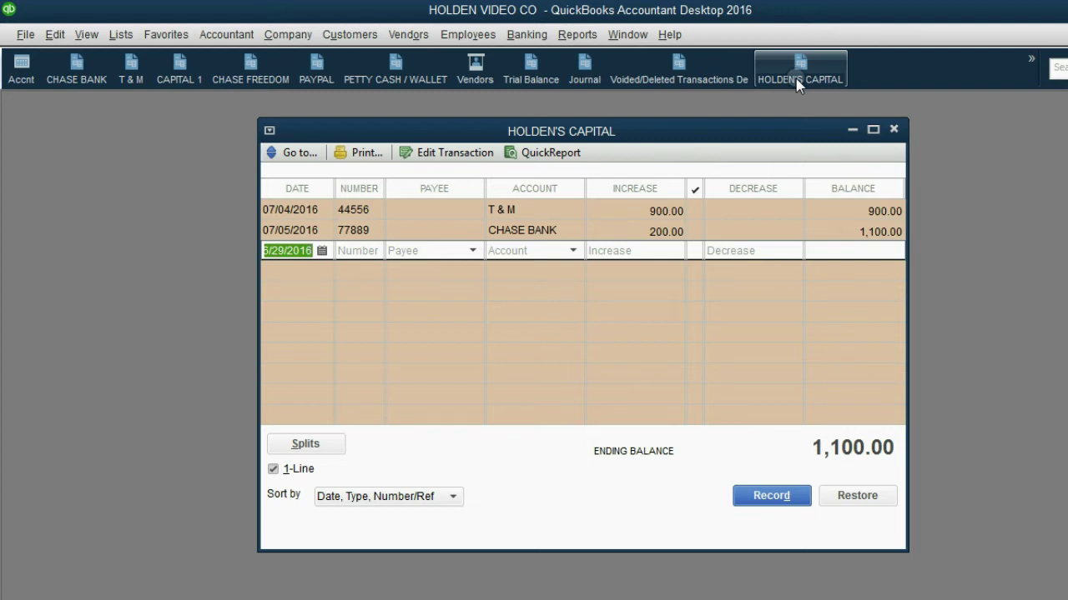
left_click(628, 249)
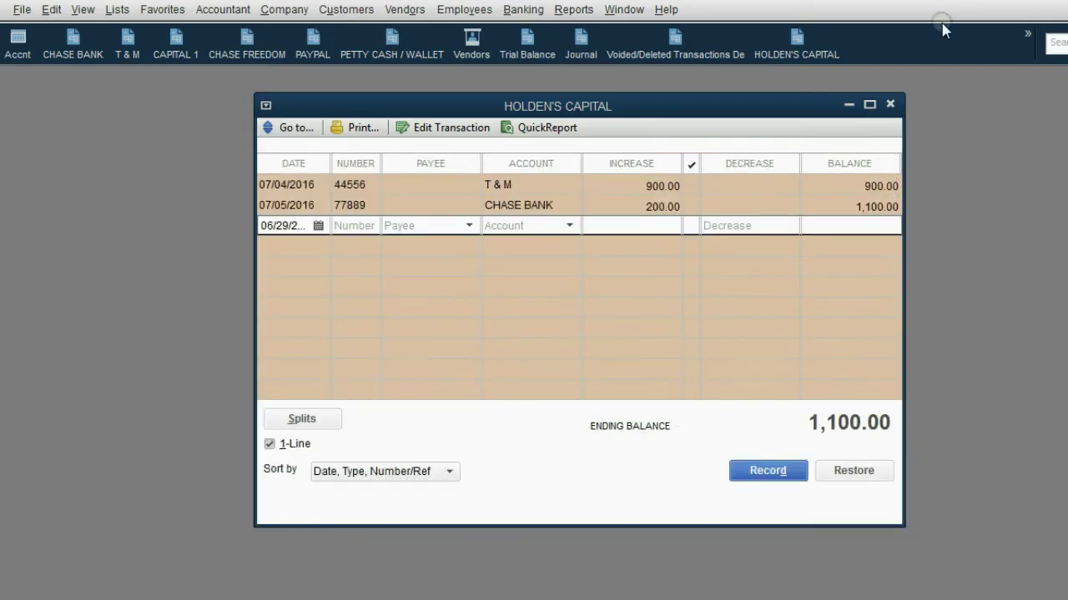
Close the HOLDEN'S CAPITAL register and reopen it through its icon bar shortcut.
left_click(894, 105)
left_click(808, 62)
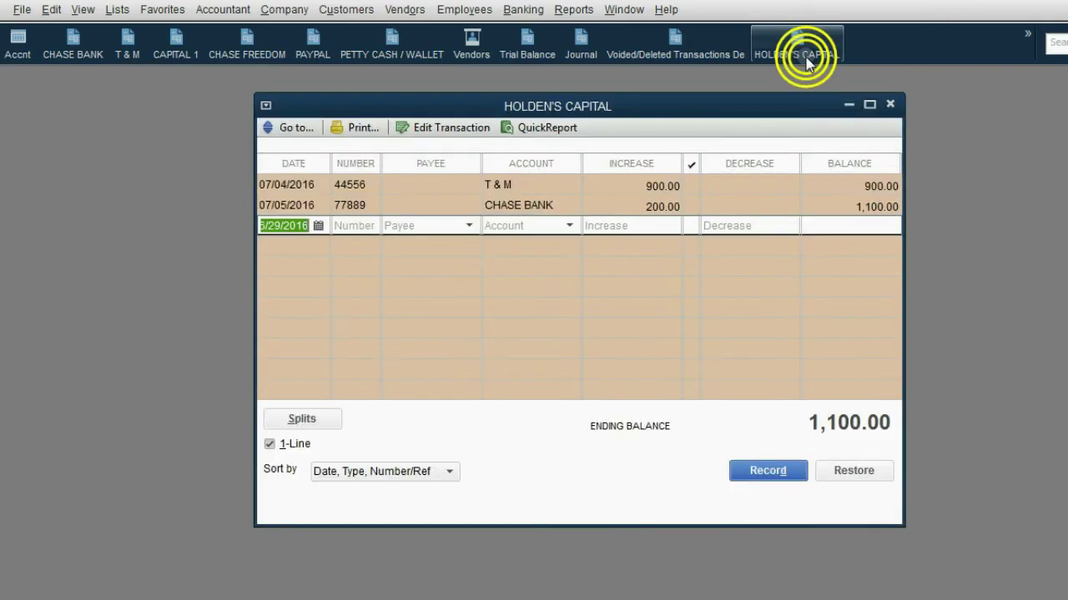
key("alt+Tab")
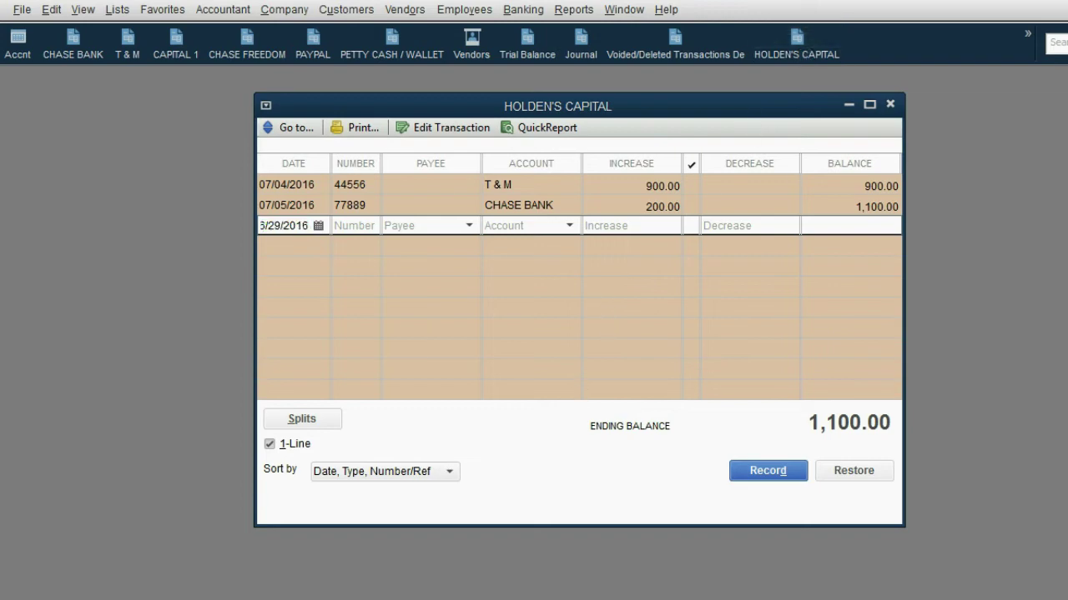
key("alt+Tab")
Set the new register entry's date to 07/22/2016 and its number to 61.
left_click(317, 226)
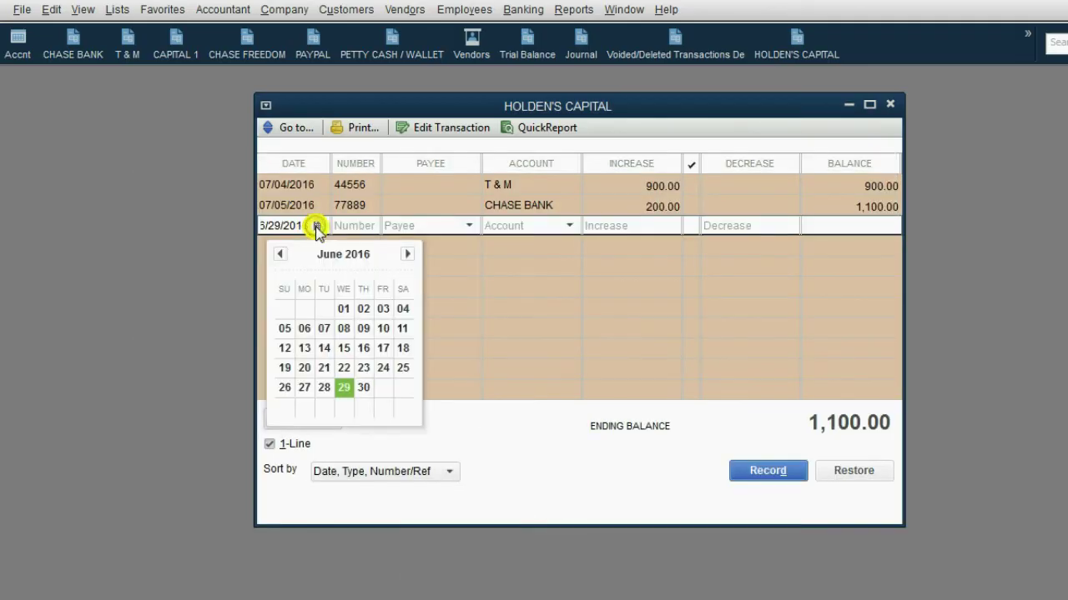
left_click(407, 254)
left_click(384, 368)
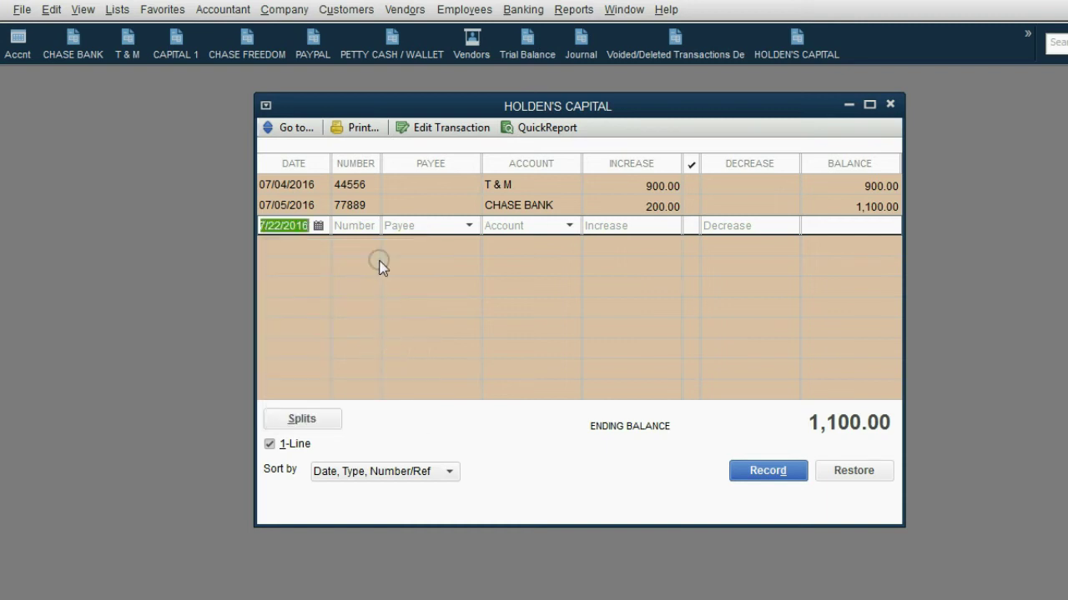
left_click(365, 225)
type("61")
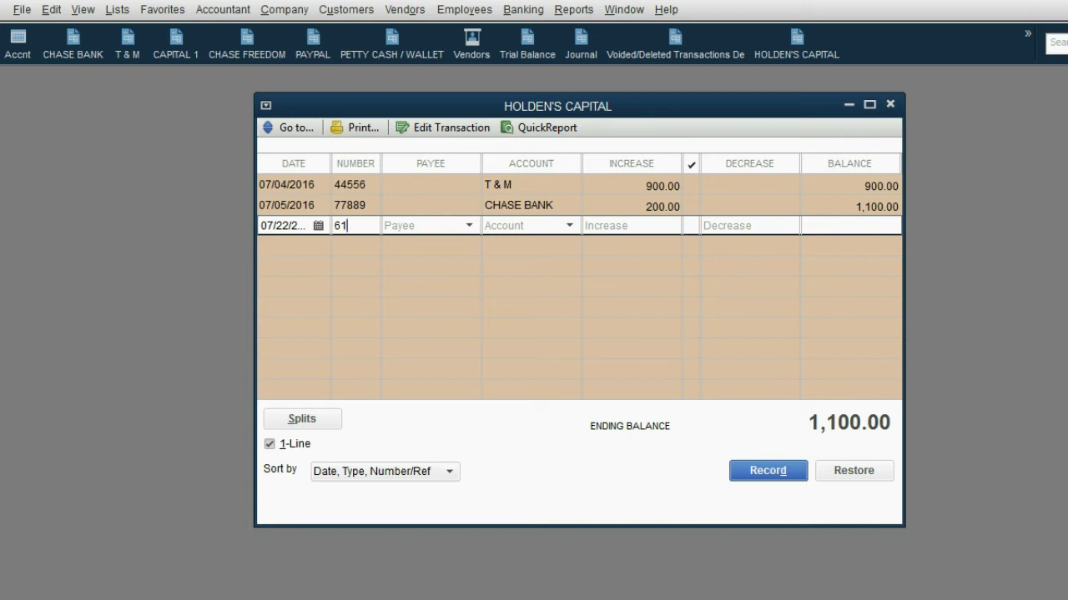
left_click(358, 226)
left_click(348, 161)
left_click(358, 206)
Assign the payee FED EX and the DELIVERY expense account to the new entry.
left_click(468, 225)
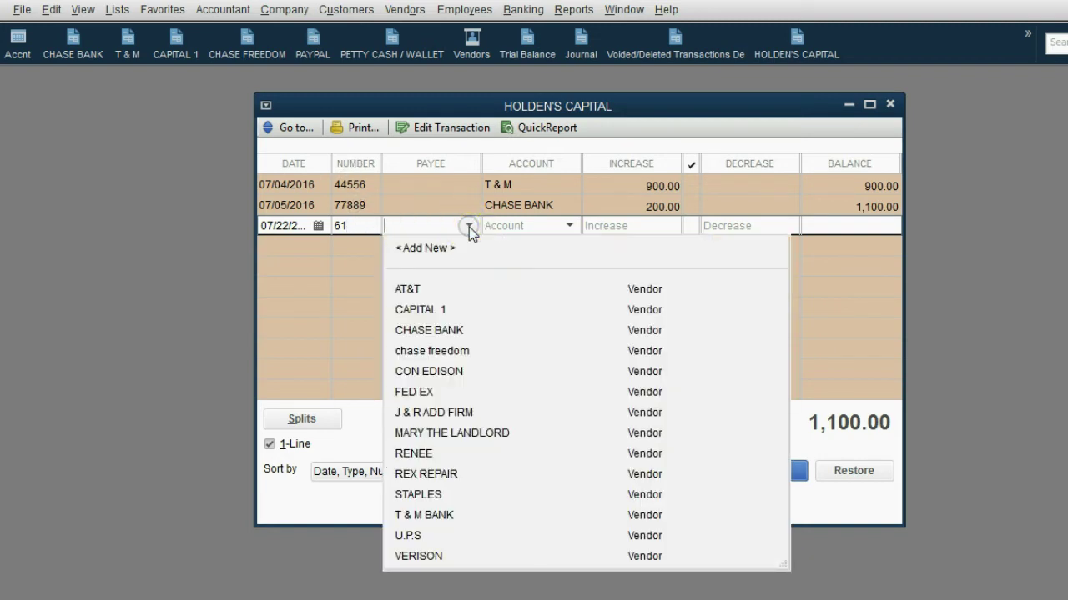
left_click(442, 391)
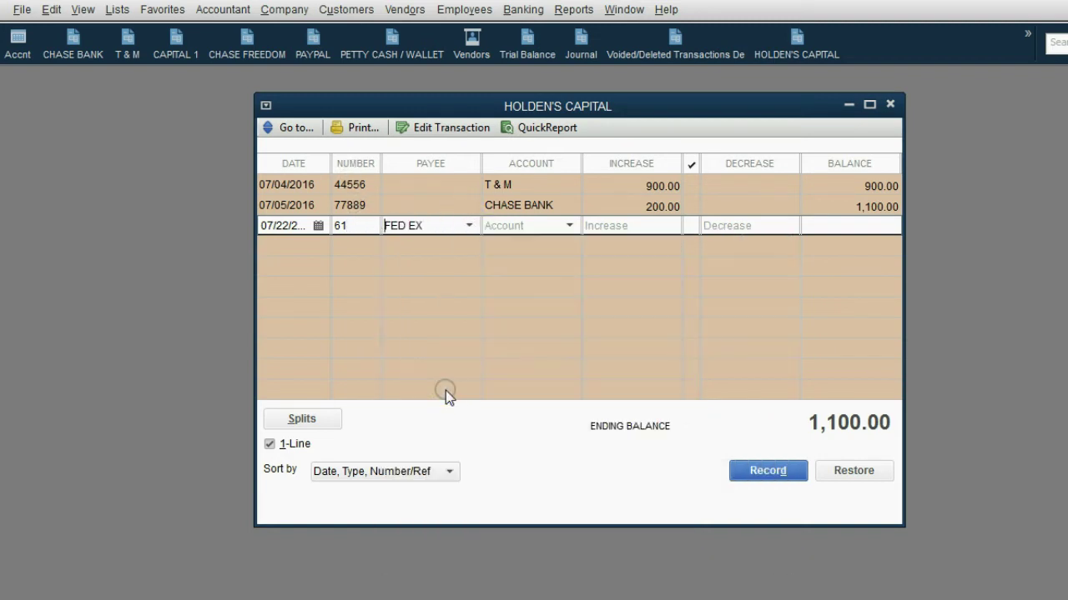
left_click(569, 226)
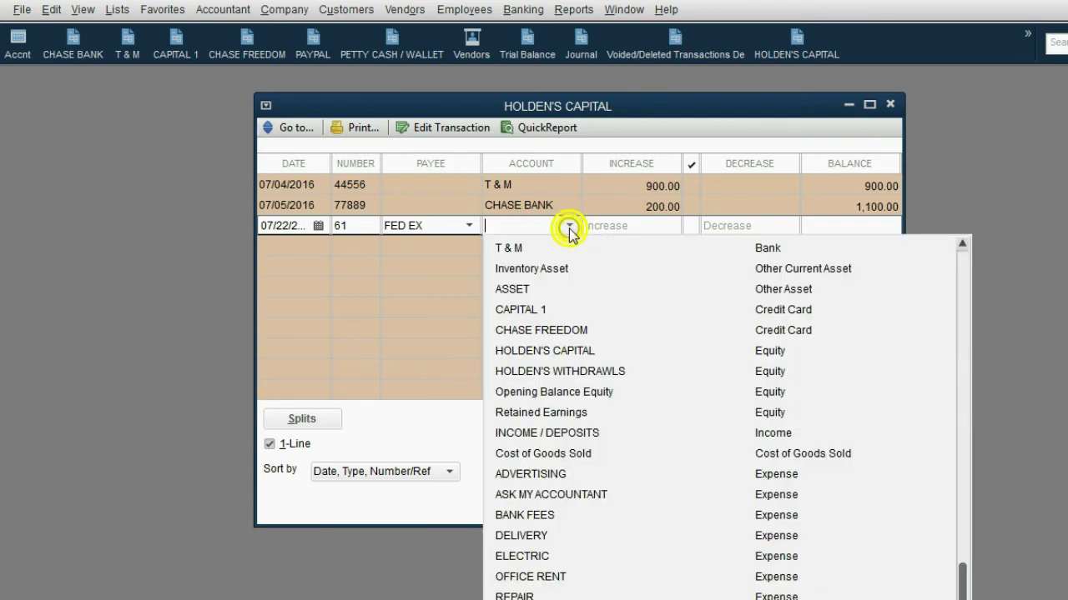
left_click(554, 535)
left_click(554, 536)
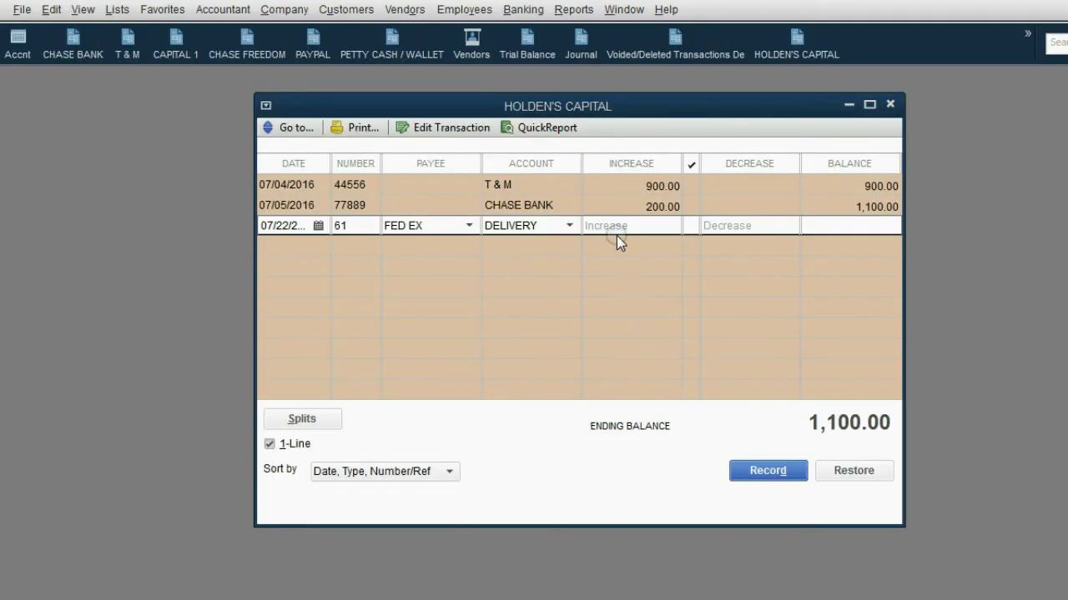
Enter 125 as the increase amount of the FED EX entry.
left_click(616, 236)
type("12")
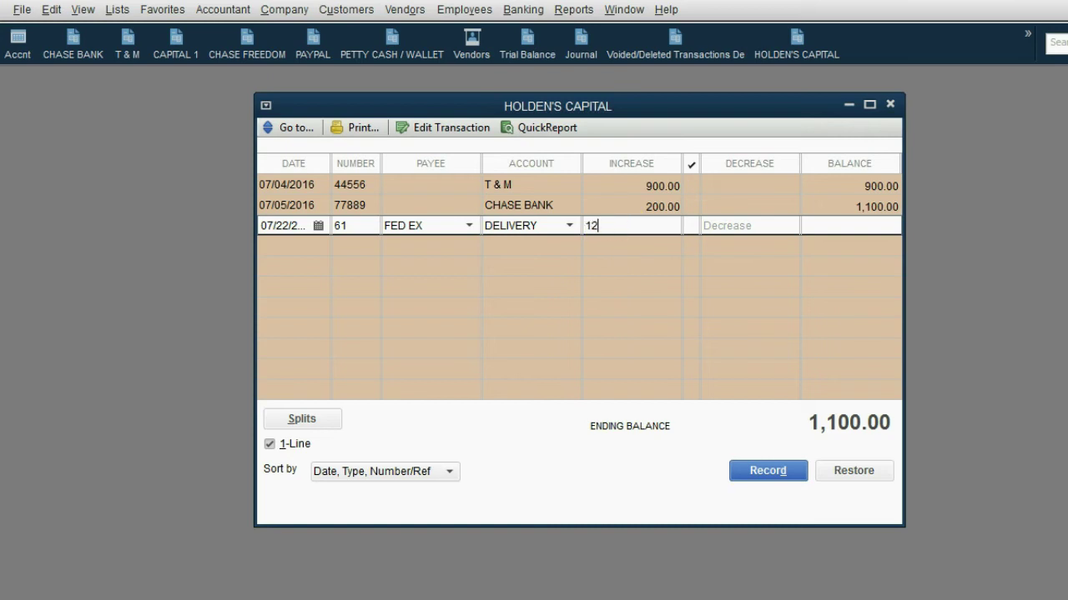
type("5")
left_click(616, 226)
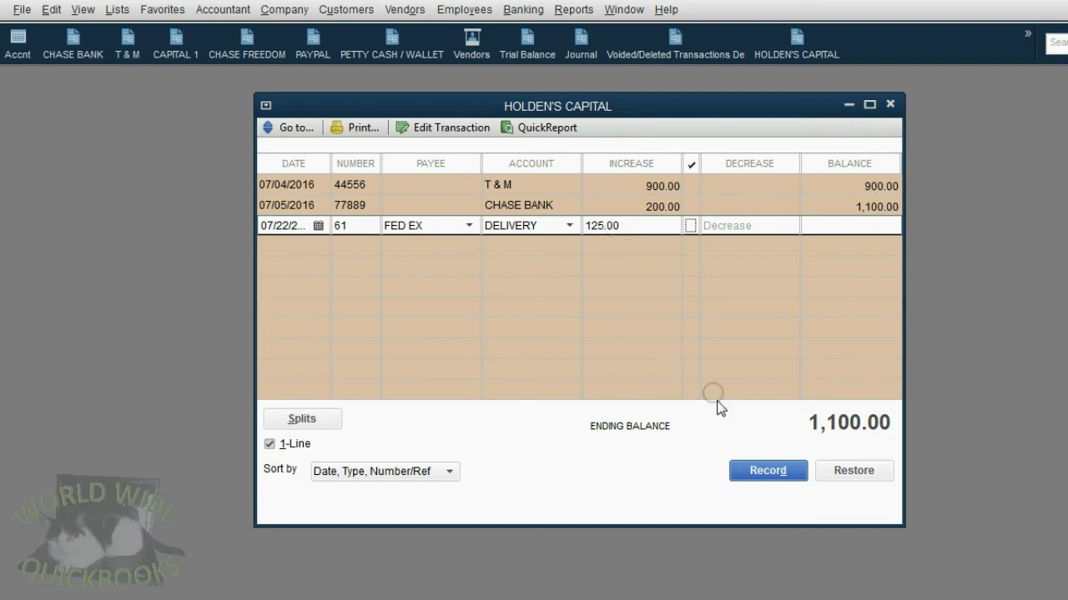
Record the FED EX entry and reveal the July 23 example in the PowerPoint slide show before returning to the QuickBooks register.
left_click(787, 475)
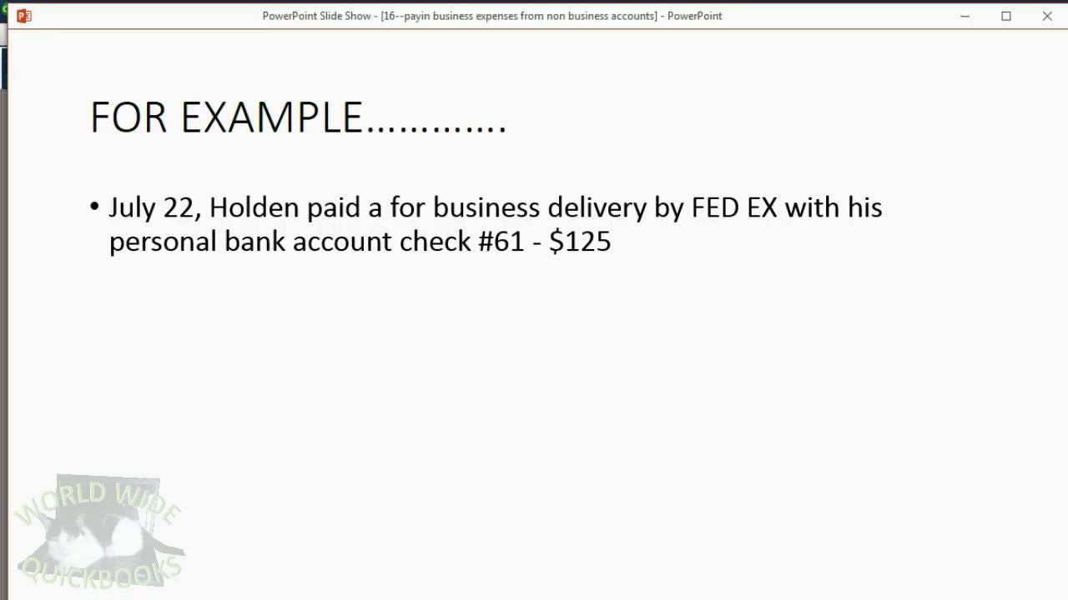
key("Right")
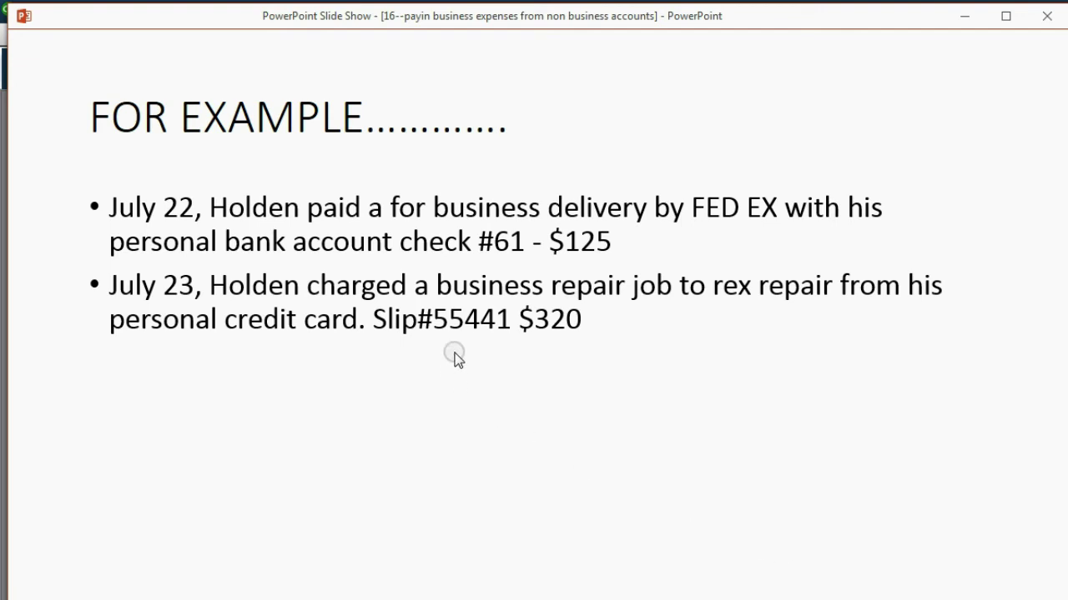
left_click(966, 18)
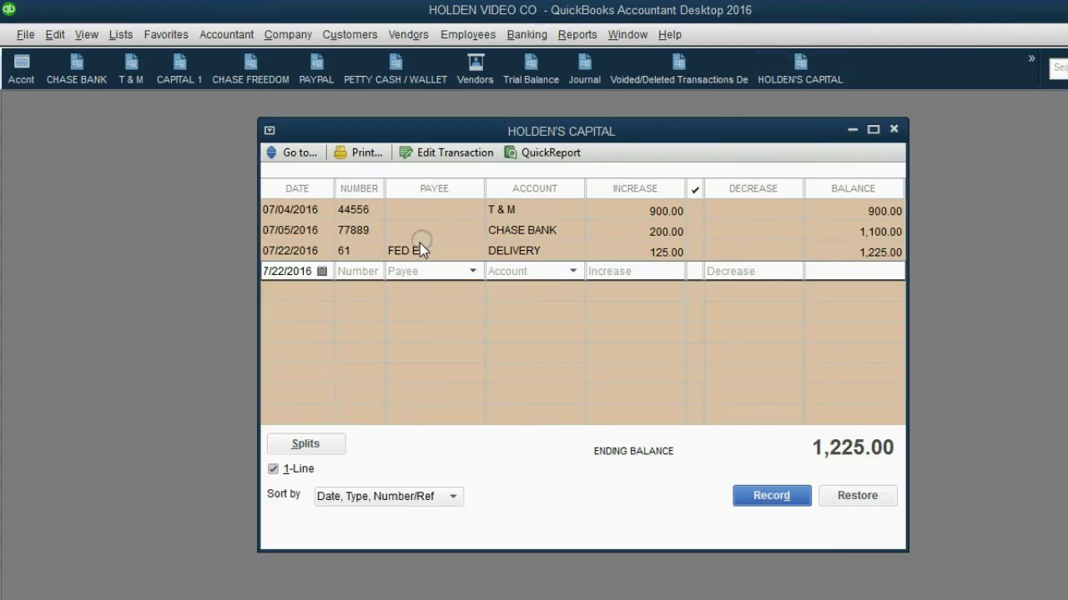
Date the new HOLDEN'S CAPITAL register entry 07/23/2016 and give it the number 55441.
left_click(321, 271)
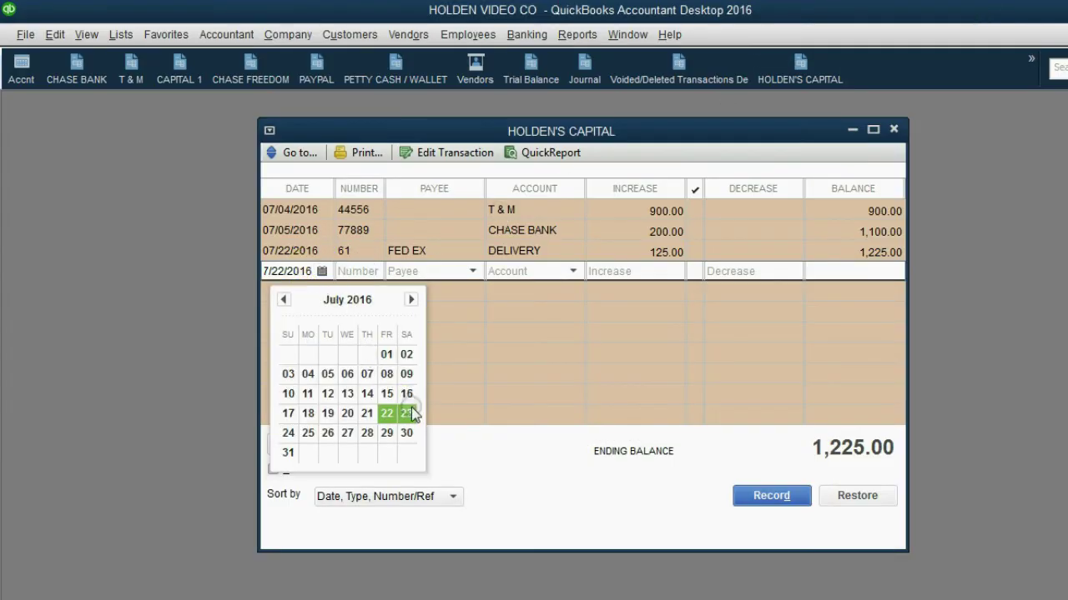
left_click(407, 413)
left_click(360, 269)
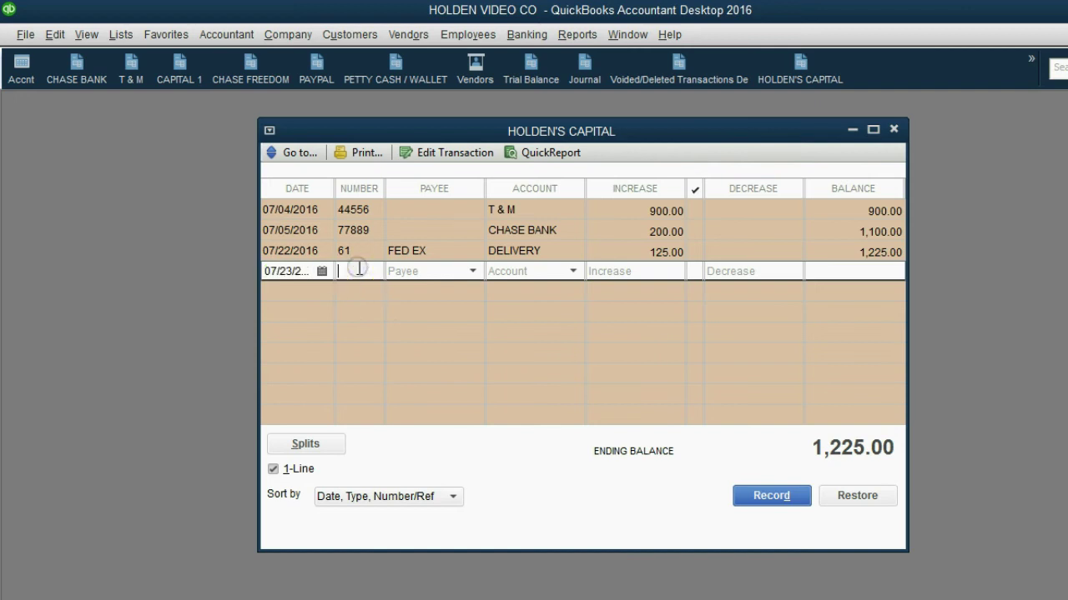
type("55441")
Assign the payee REX REPAIR and the REPAIR expense account to the 07/23/2016 entry.
left_click(473, 271)
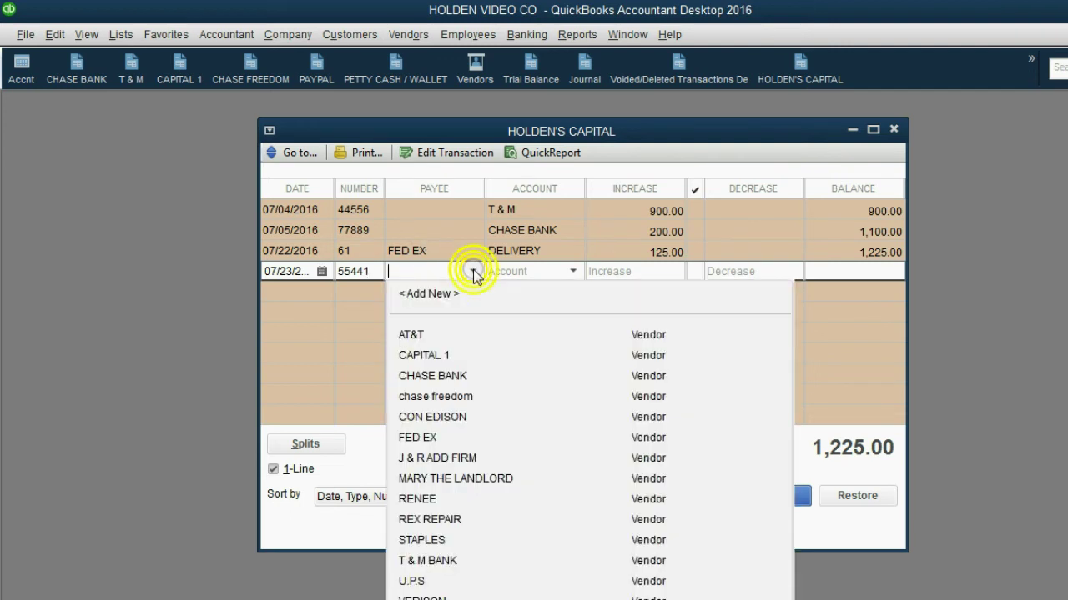
left_click(442, 519)
left_click(574, 270)
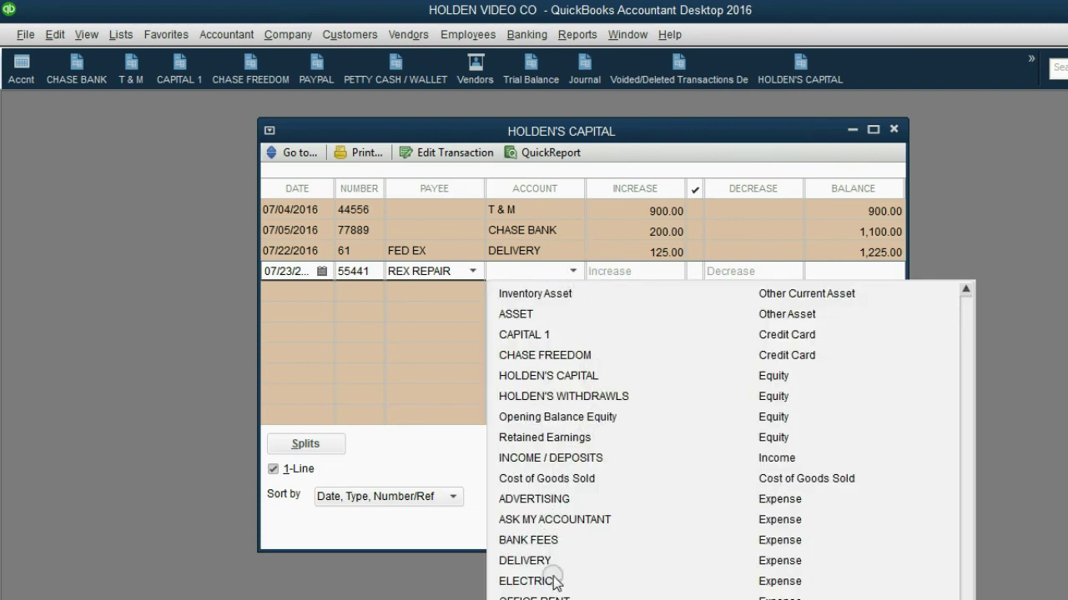
type("REPAIR")
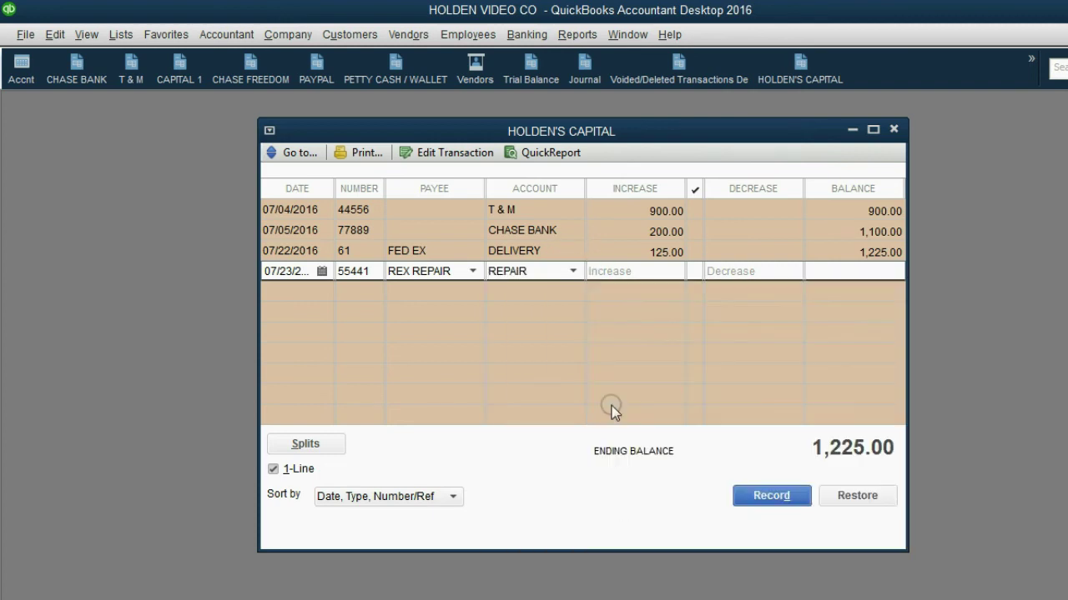
Enter 320 as the increase amount of the REX REPAIR entry and record it.
left_click(612, 272)
type("320")
left_click(780, 496)
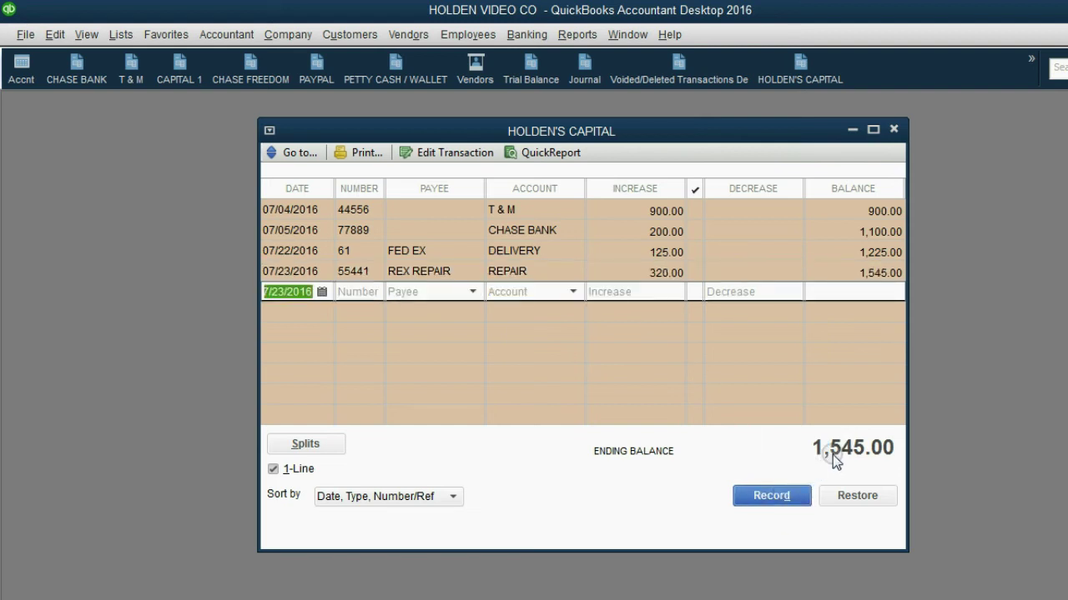
Check the REPAIR balance in the Trial Balance report and bring up the next example in the PowerPoint slide show.
left_click(530, 68)
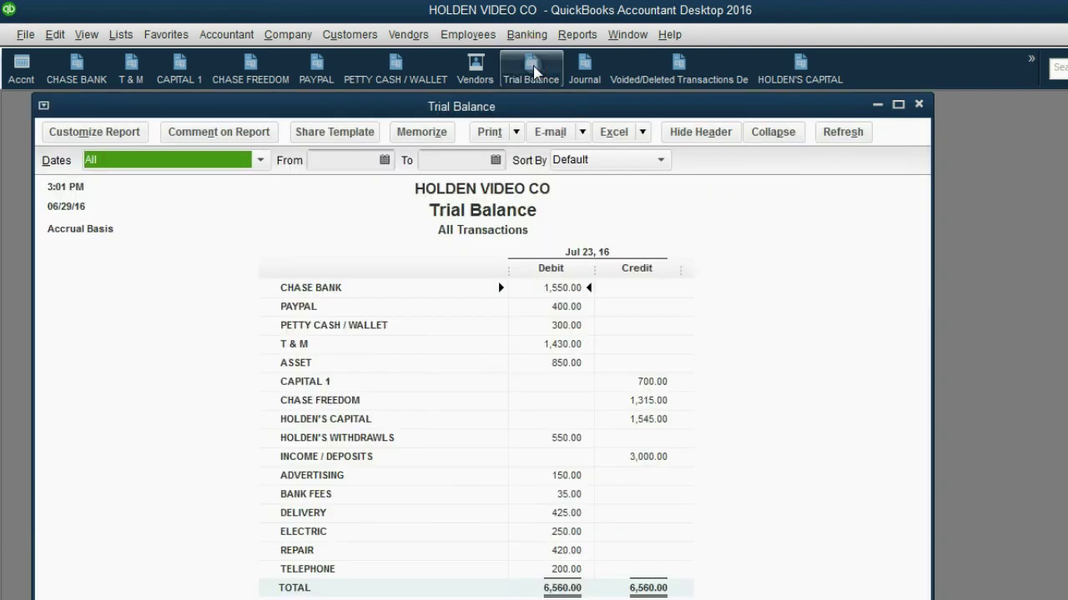
left_click(339, 552)
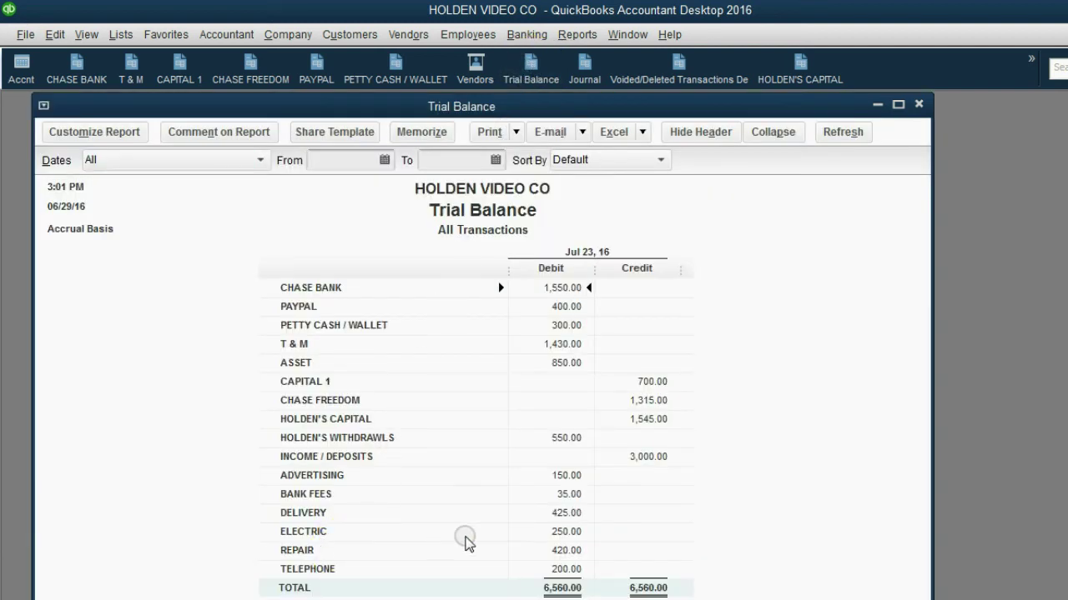
left_click(558, 550)
key("alt+Tab")
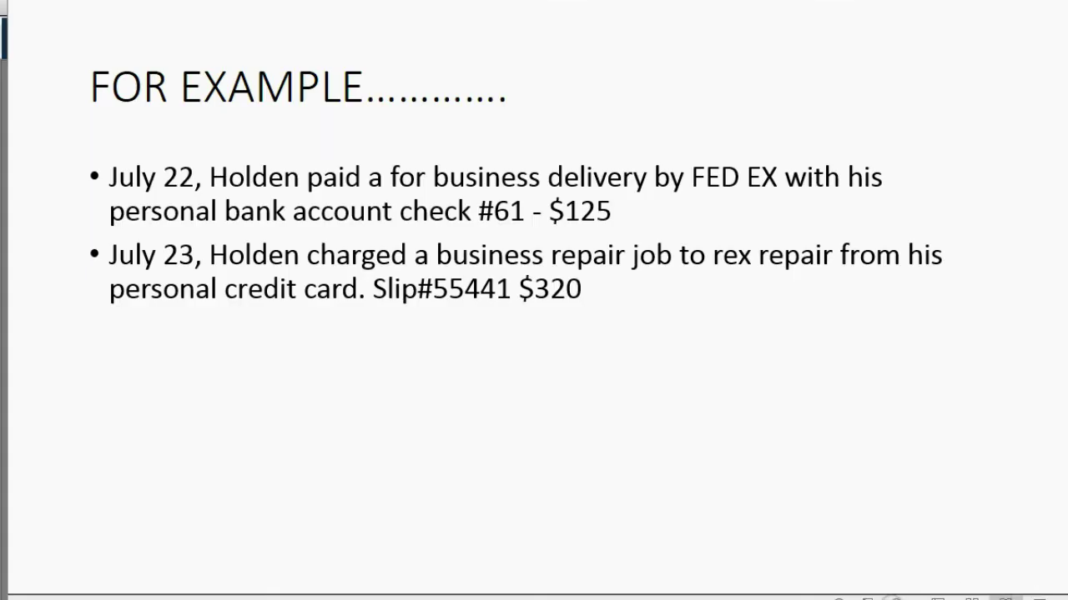
key("Right")
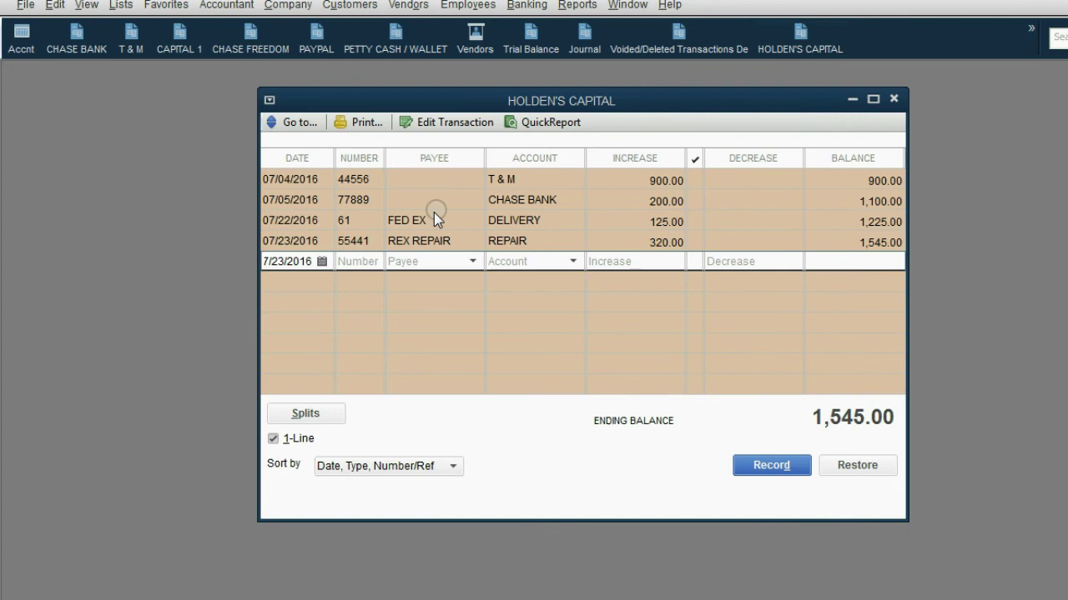
In the QuickBooks HOLDEN'S CAPITAL register, date the new entry 07/24/2016 with number 171819, leaving the payee blank.
left_click(321, 262)
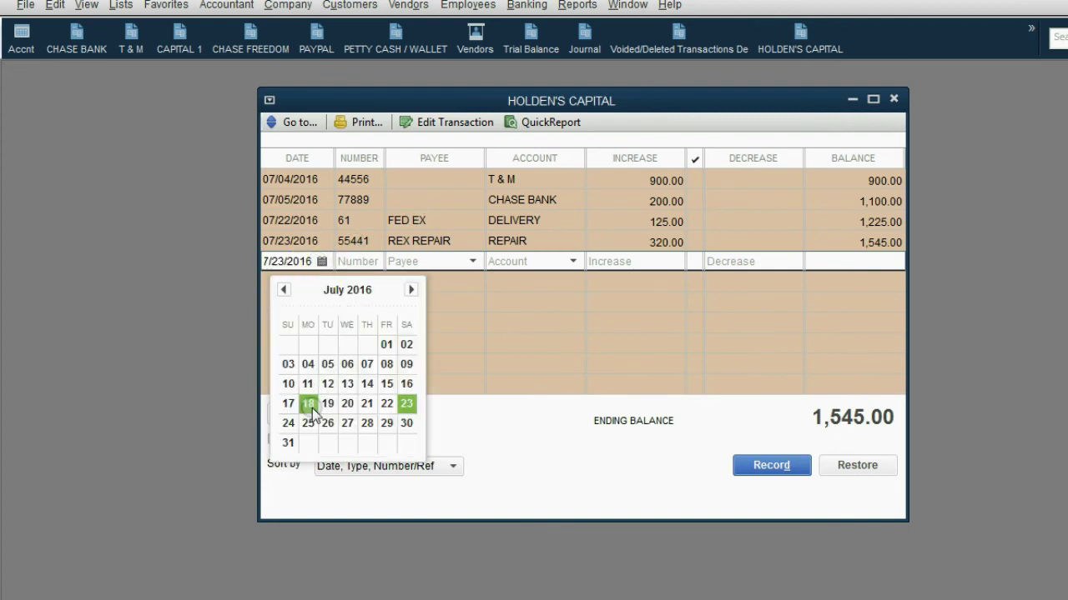
left_click(288, 422)
left_click(361, 261)
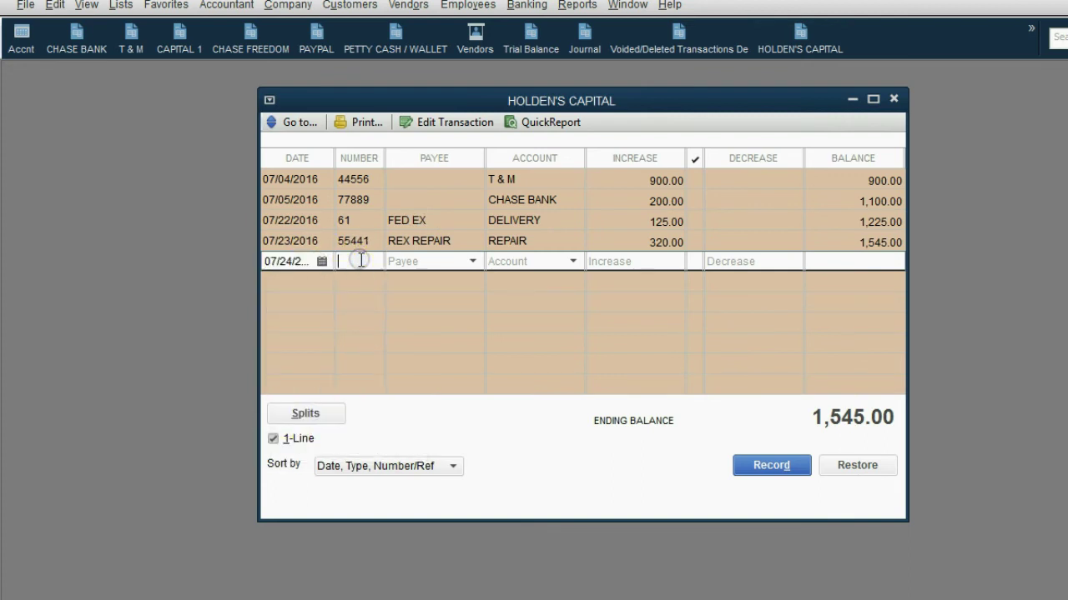
type("171819")
left_click(451, 257)
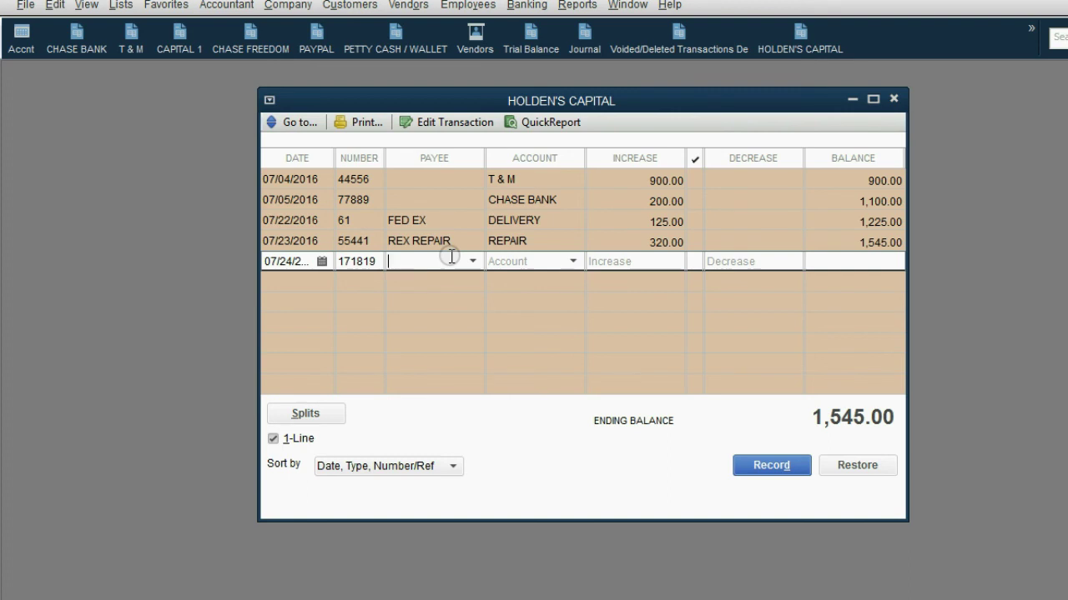
Add a new Expense account named MEALS AND ENTERTAINMENT from the 07/24/2016 entry's account list and save it.
left_click(571, 261)
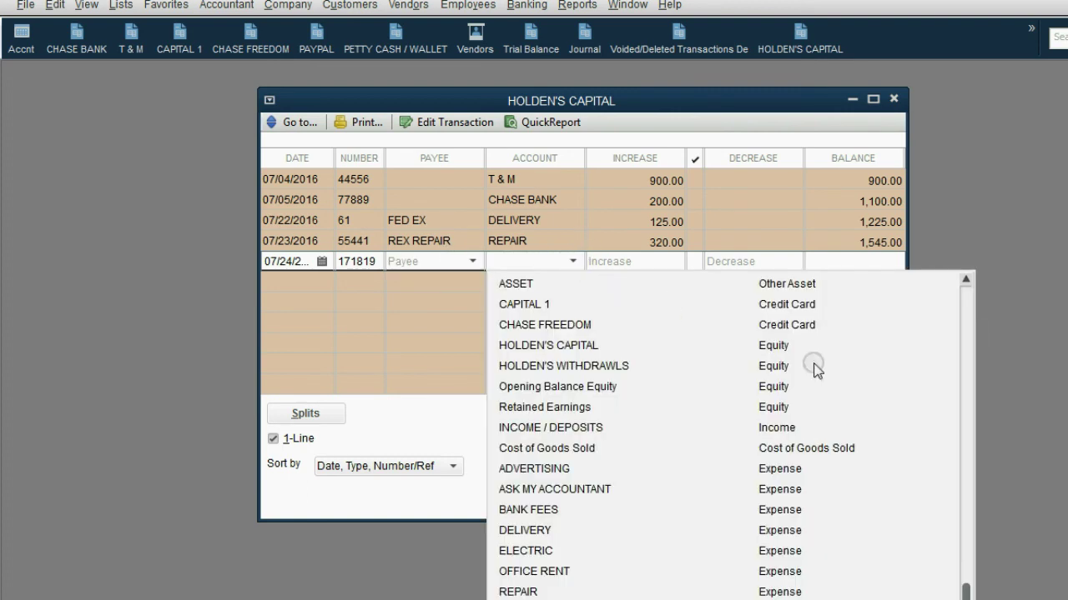
left_click_drag(966, 590, 924, 303)
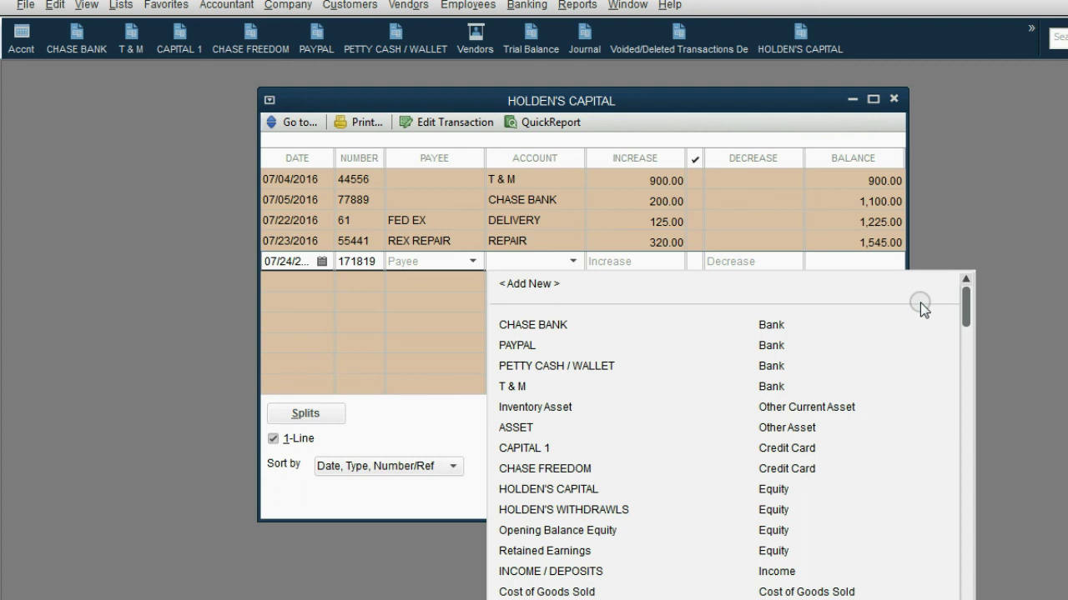
left_click(526, 284)
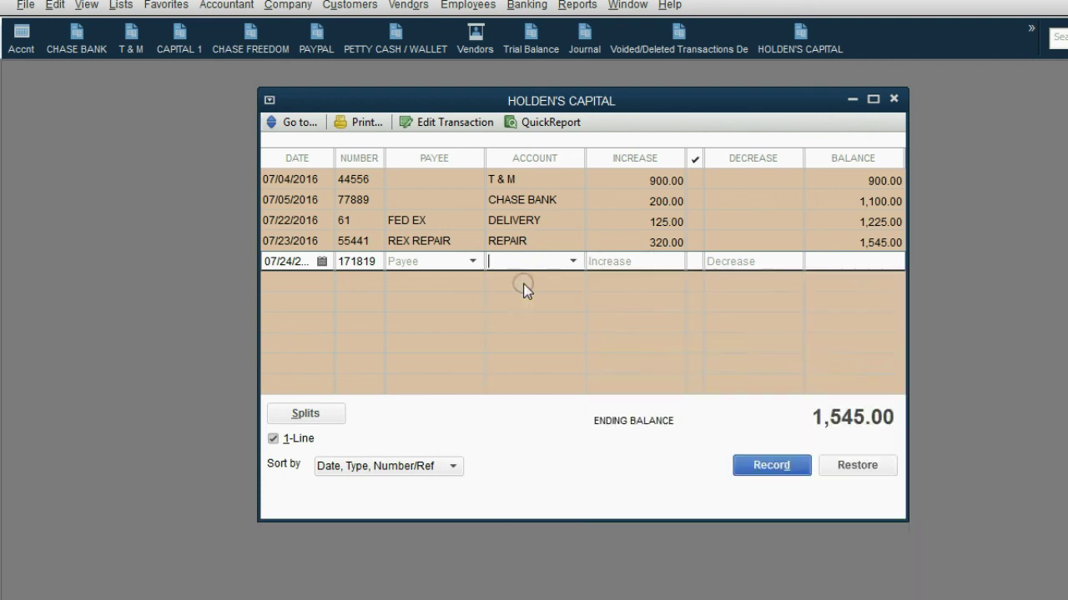
left_click(502, 104)
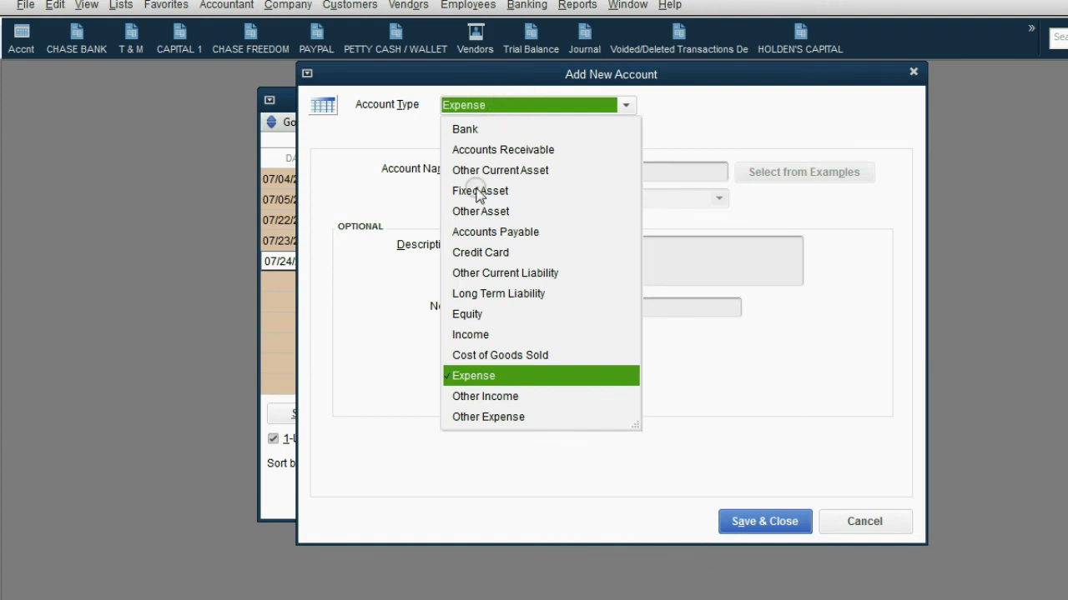
left_click(508, 382)
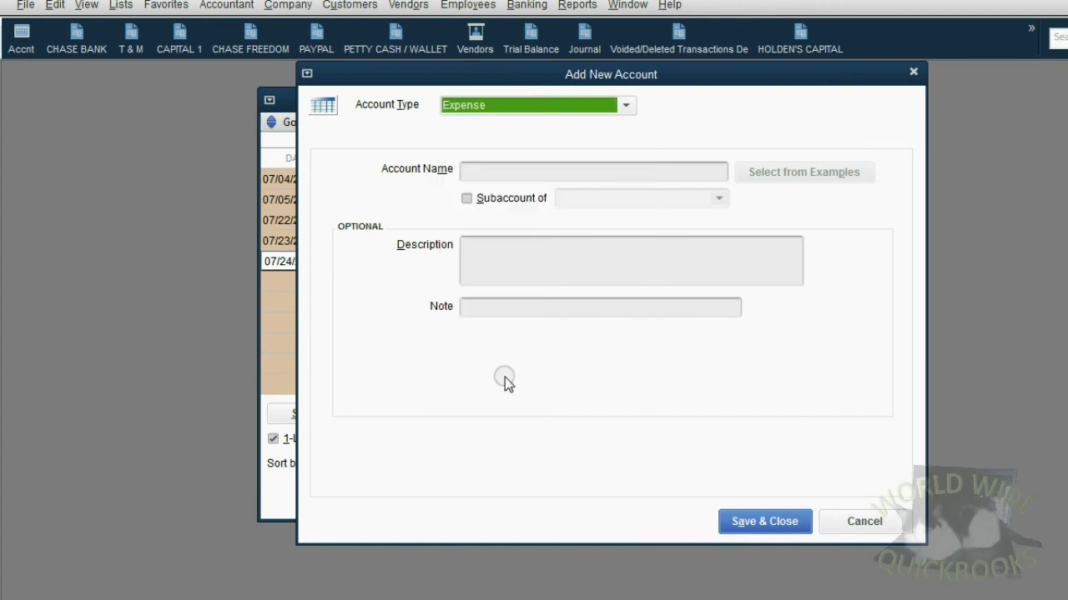
left_click(513, 172)
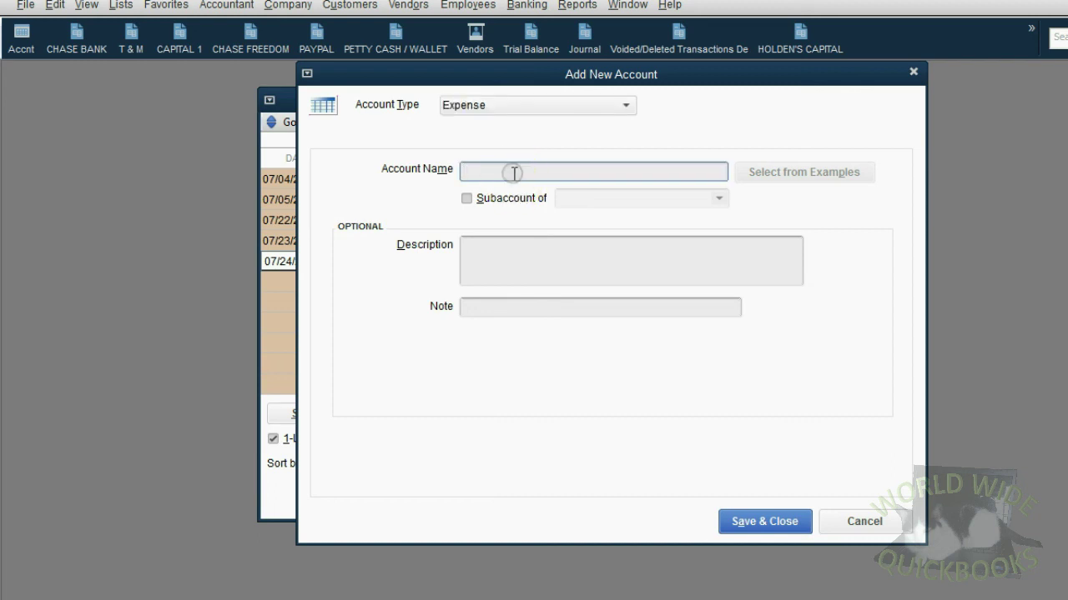
type("MEALS AND EN")
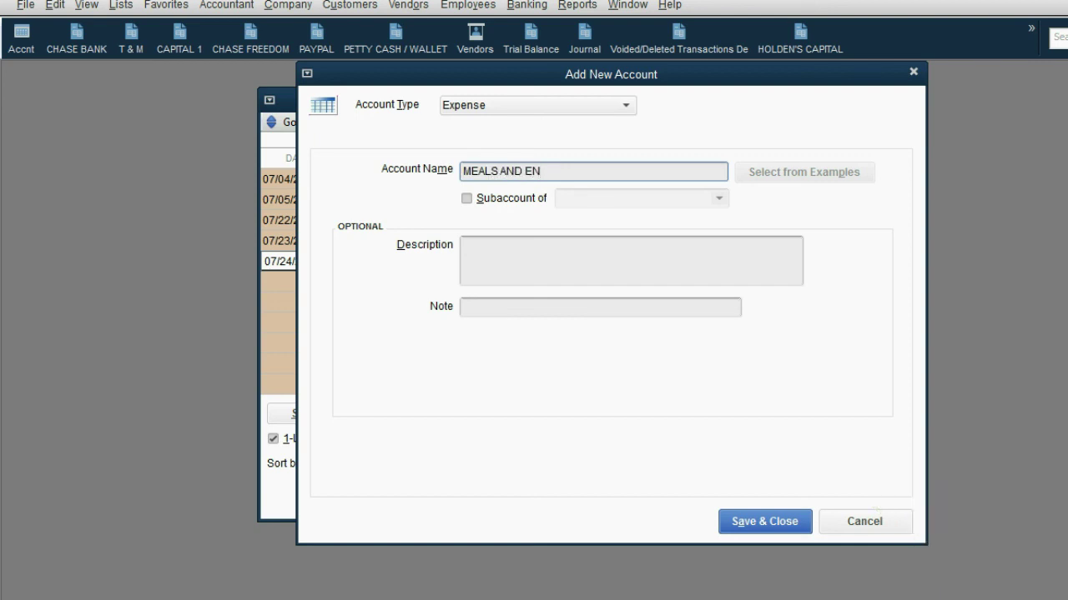
type("TERTAINMENT")
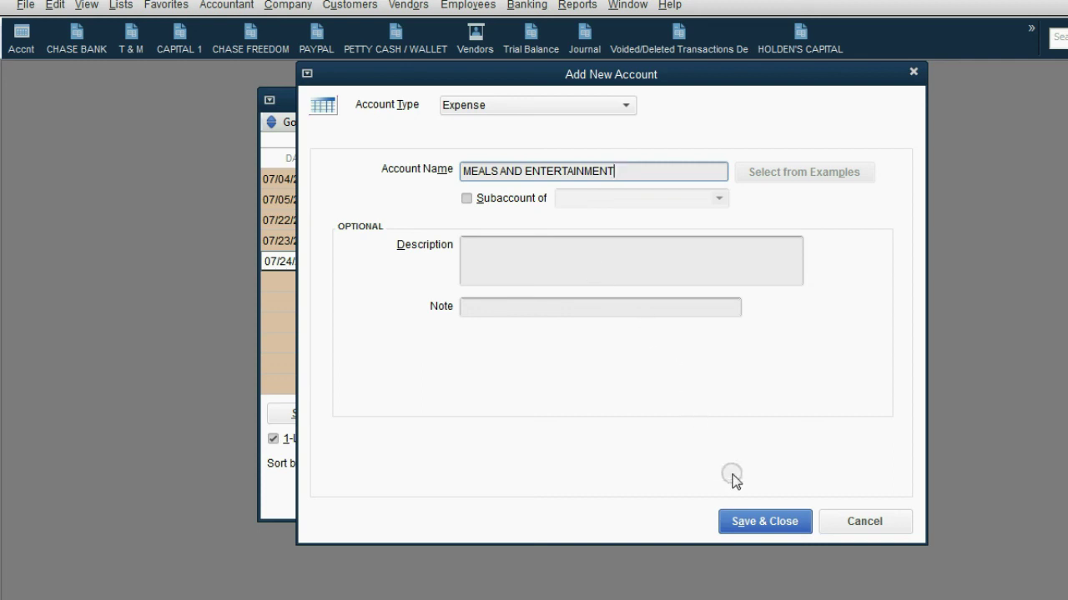
left_click(758, 522)
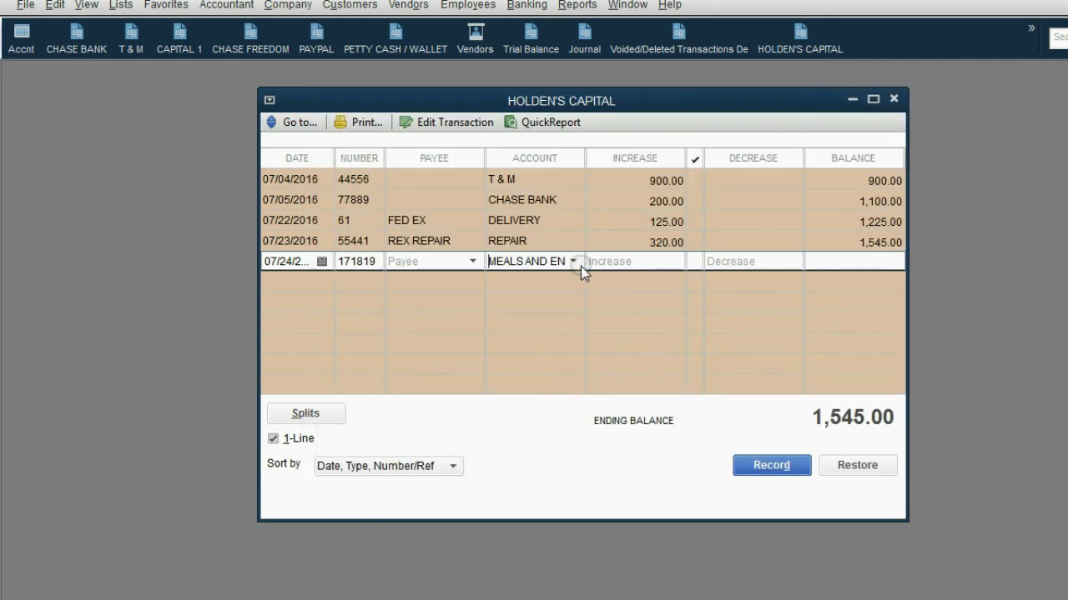
Select MEALS AND ENTERTAINMENT as the 07/24/2016 entry's account, enter an increase of 75 and record the entry.
left_click(572, 262)
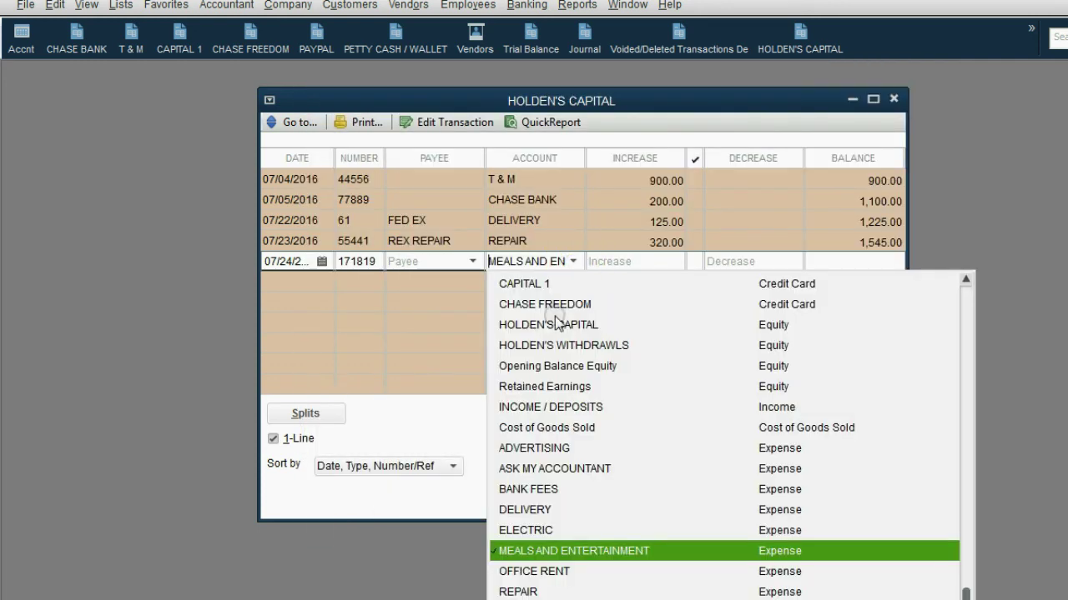
left_click(599, 551)
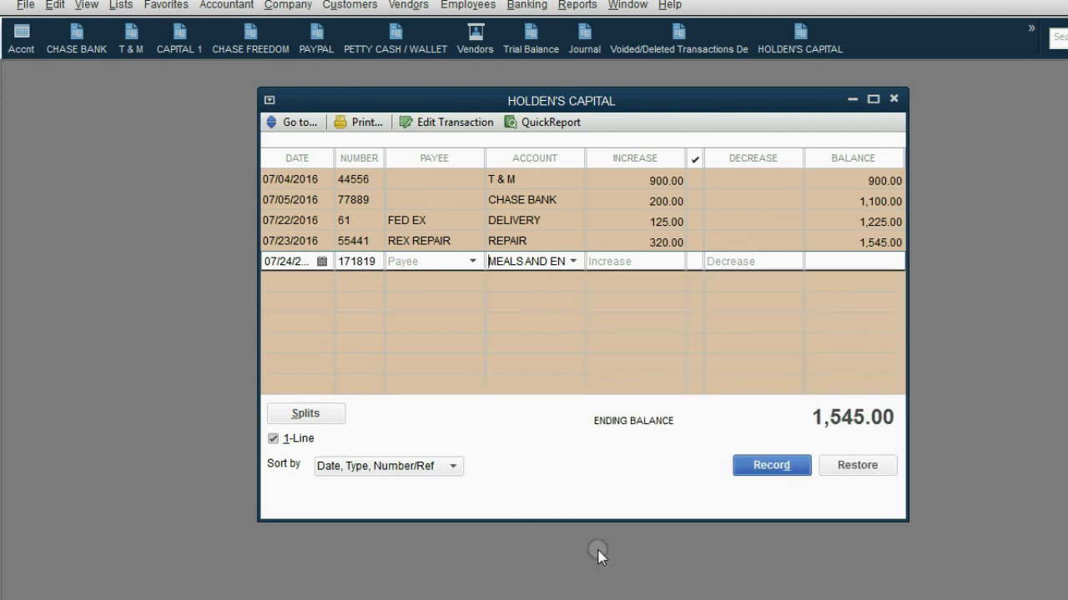
left_click(663, 263)
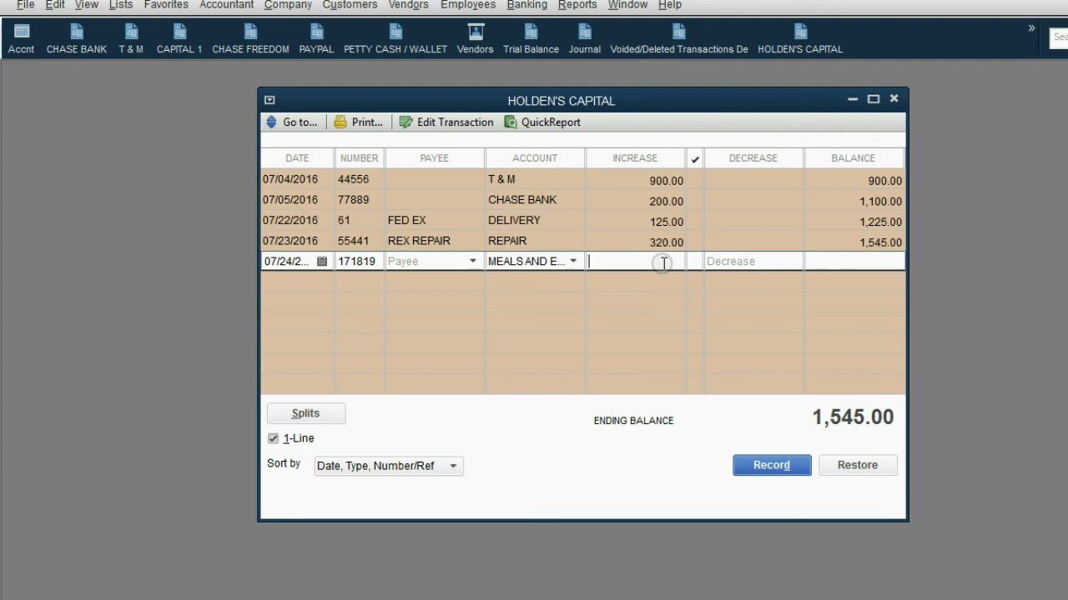
type("75")
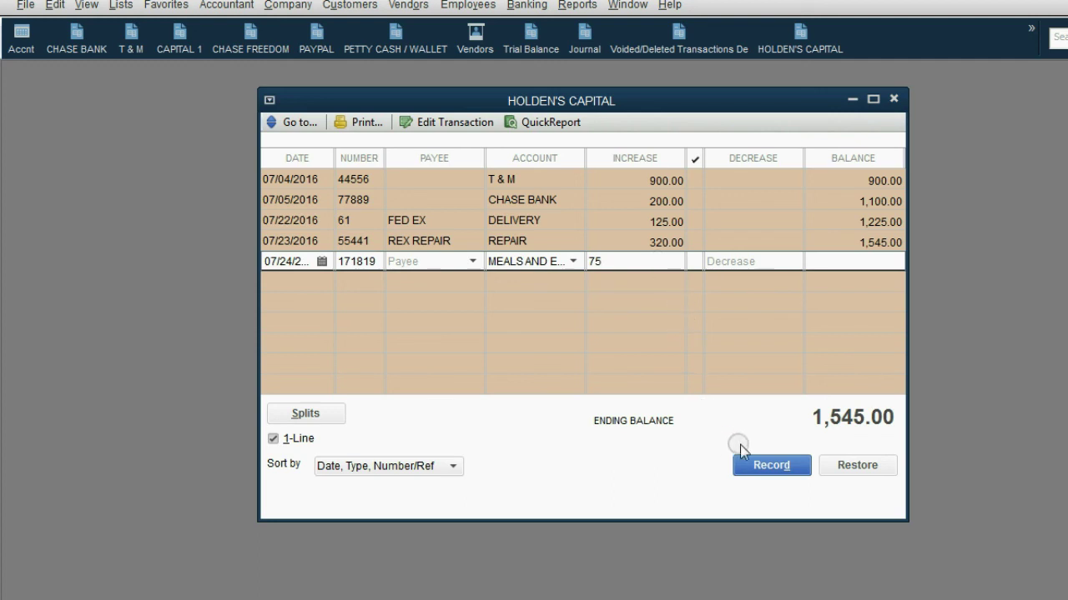
left_click(757, 464)
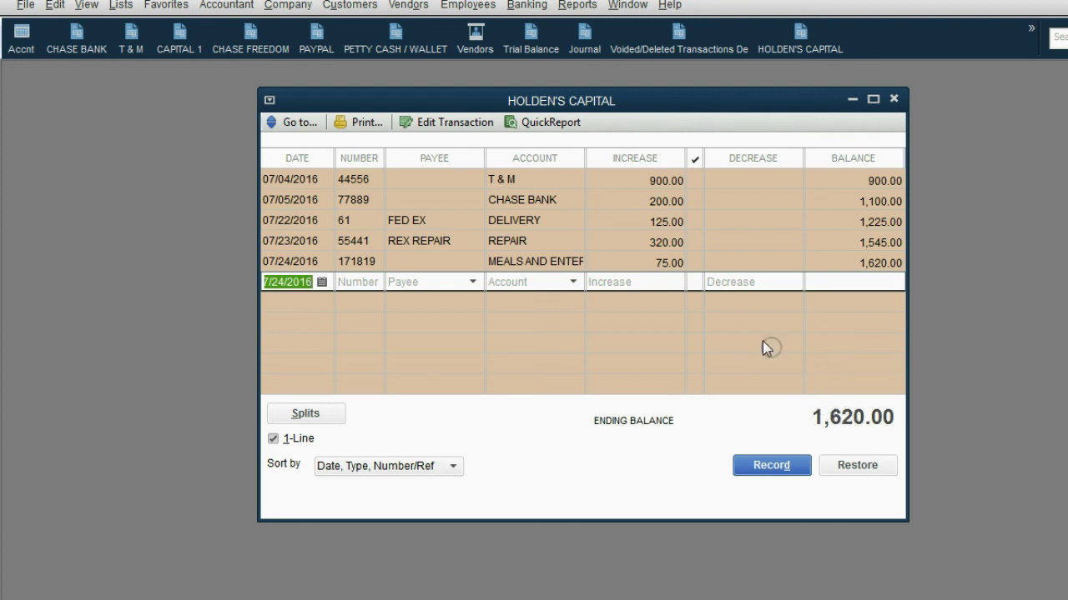
Check the HOLDEN'S CAPITAL and MEALS AND ENTERTAINMENT balances in the Trial Balance, and advance the PowerPoint slide show to the closing reminder.
left_click(531, 40)
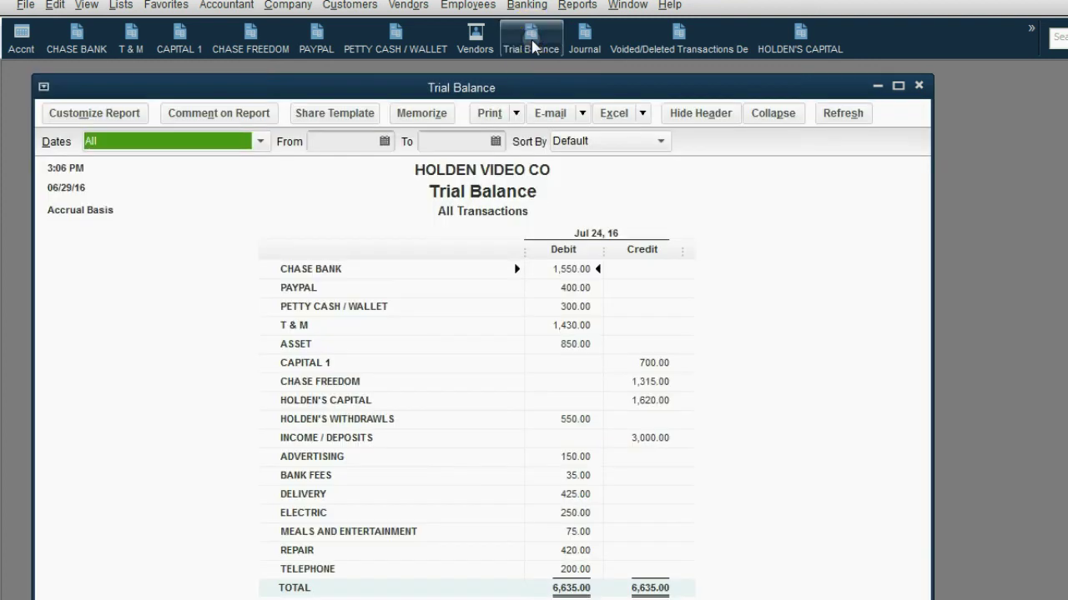
left_click(371, 399)
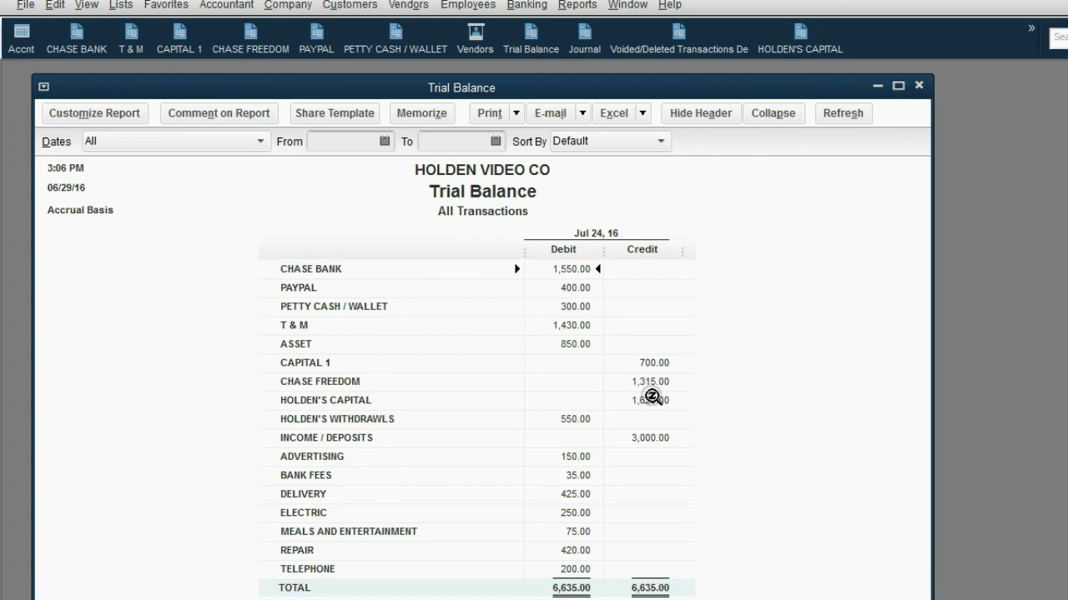
left_click(646, 401)
left_click(525, 534)
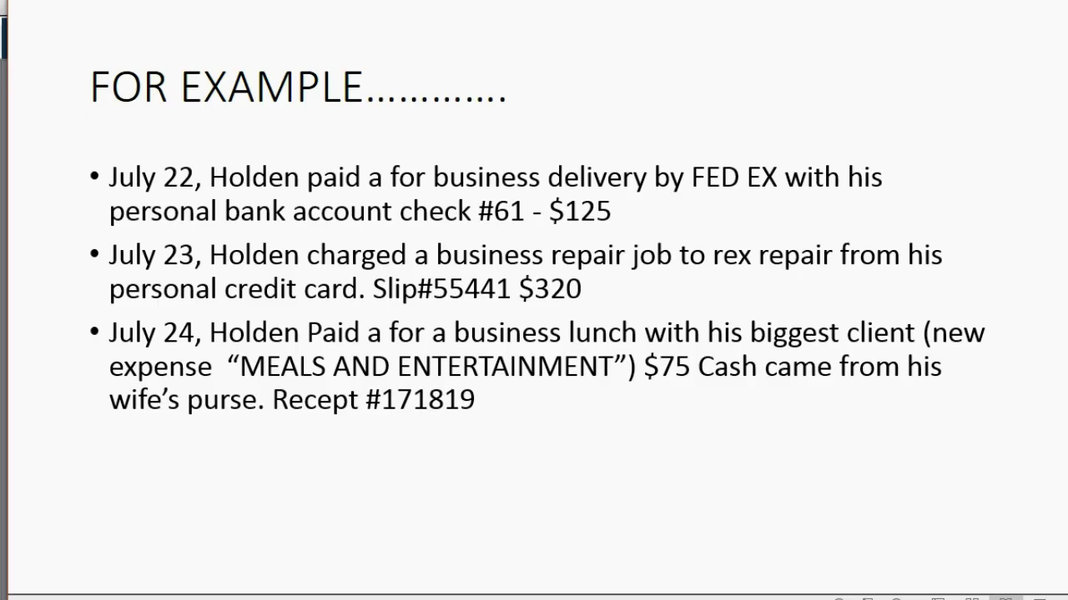
left_click(896, 598)
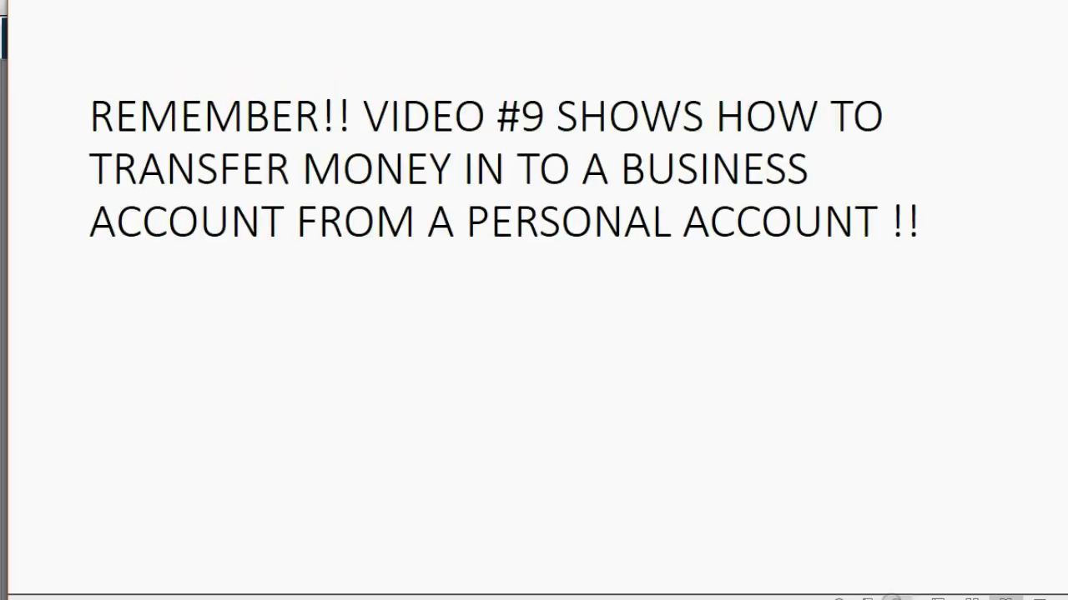